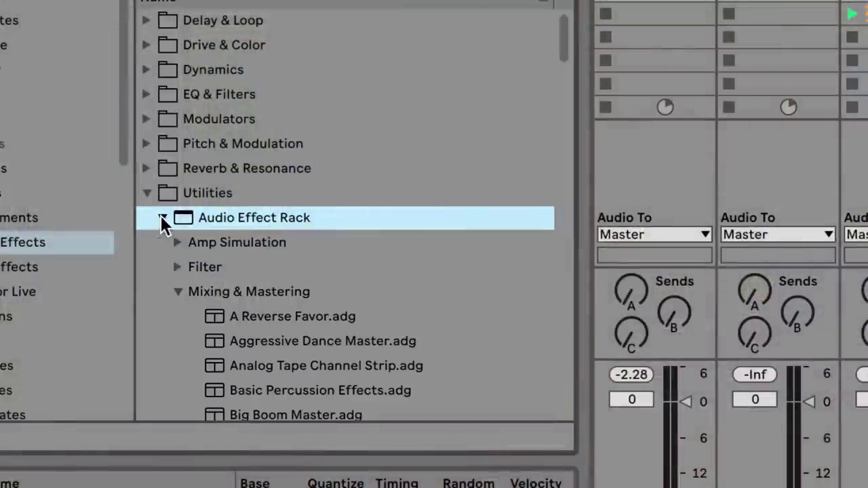
# Step: Preview Aggressive Dance Master, Multband & Limiter and Parallel Punch Master, then select Punchy Dance Master
pyautogui.scroll(-2, 337, 341)
pyautogui.scroll(-3, 321, 256)
pyautogui.click(323, 196)
pyautogui.scroll(-3, 331, 239)
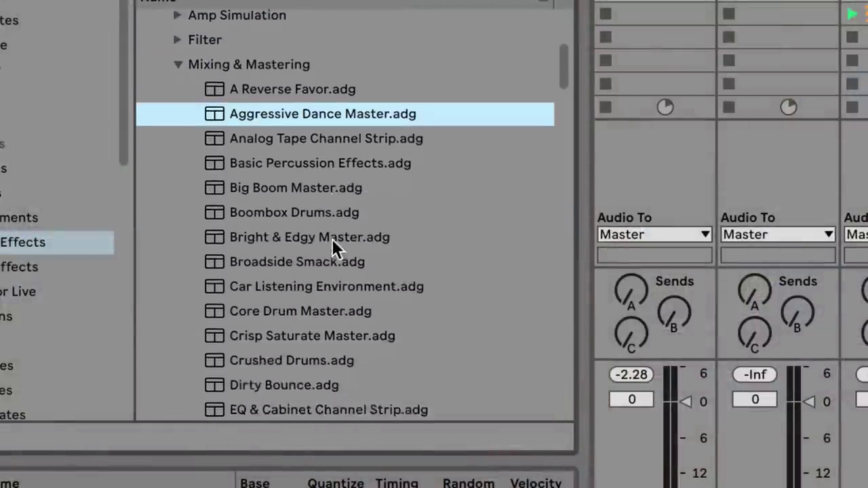
pyautogui.scroll(-2, 332, 239)
pyautogui.scroll(-4, 332, 239)
pyautogui.click(314, 206)
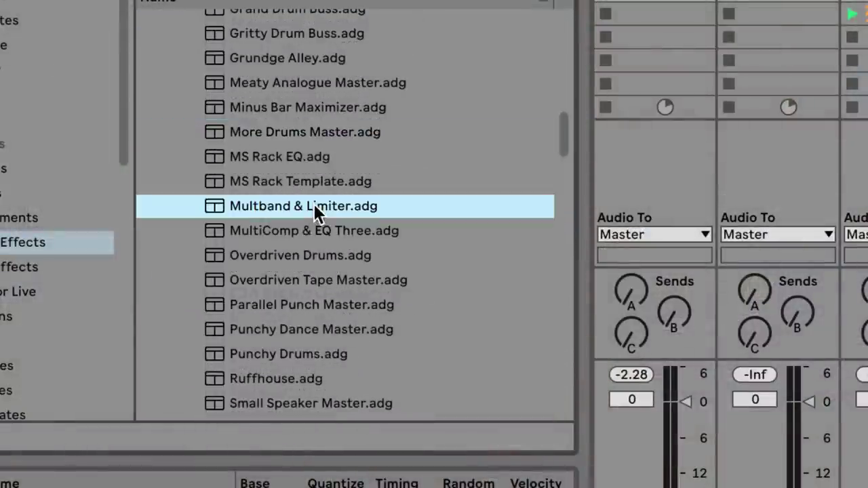
pyautogui.click(307, 329)
pyautogui.click(365, 304)
pyautogui.click(365, 329)
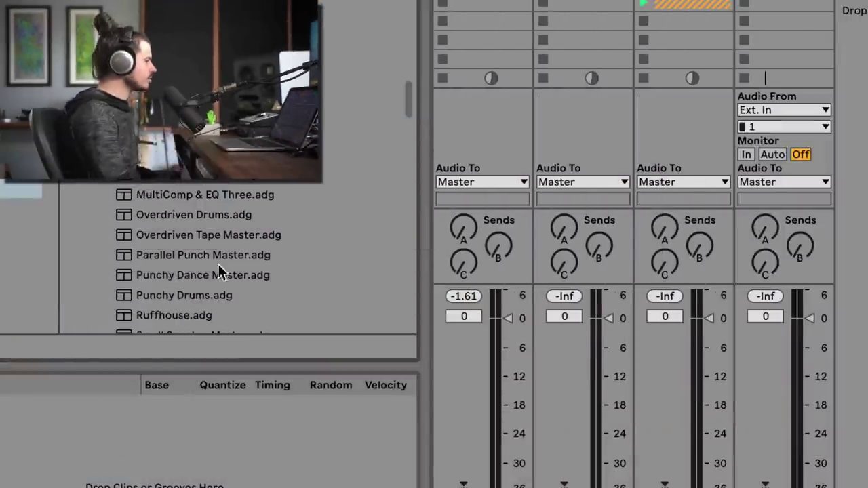
# Step: Load Punchy Dance Master onto the Master track and expand its EQ Eight, Glue Compressor and Limiter
pyautogui.moveTo(168, 275); pyautogui.dragTo(789, 216)
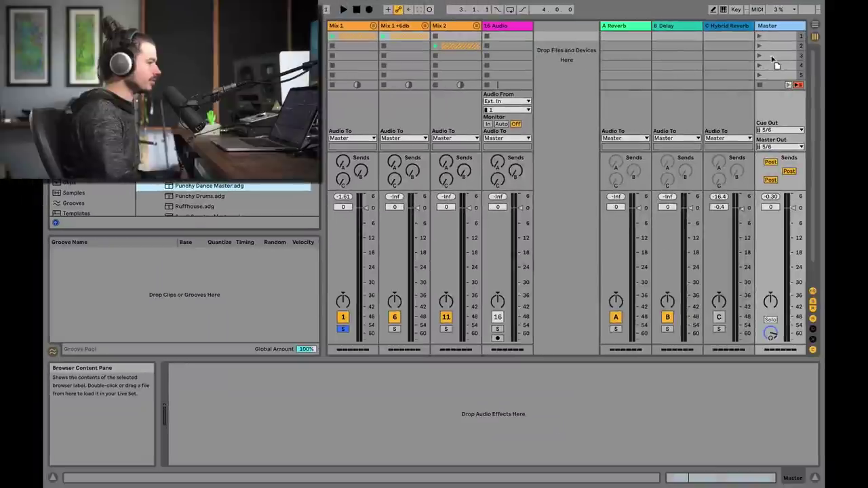
pyautogui.moveTo(772, 56); pyautogui.dragTo(772, 57)
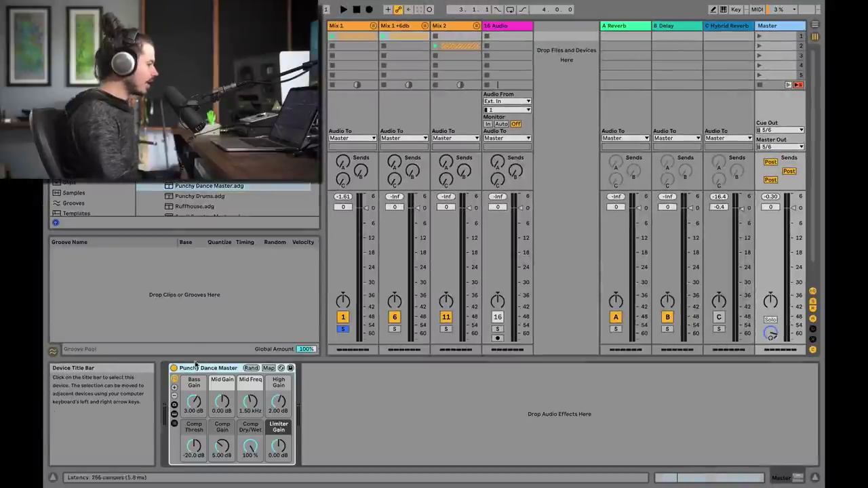
pyautogui.click(174, 419)
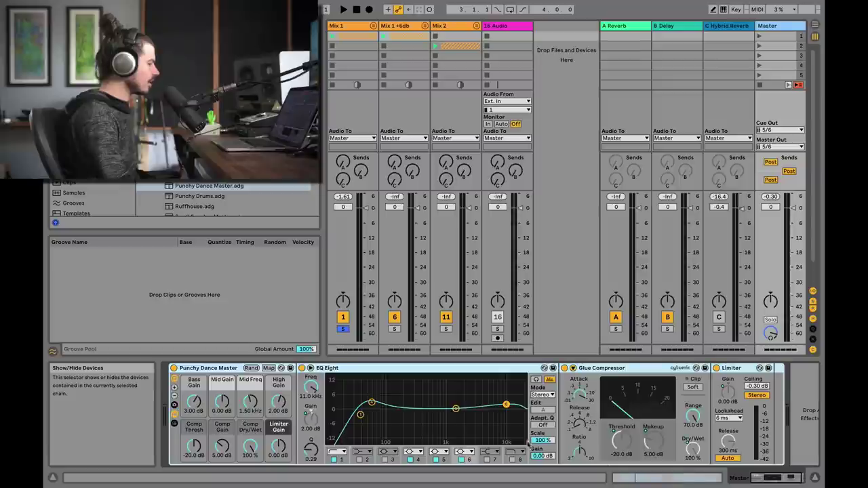
pyautogui.click(769, 480)
pyautogui.moveTo(769, 481); pyautogui.dragTo(758, 480)
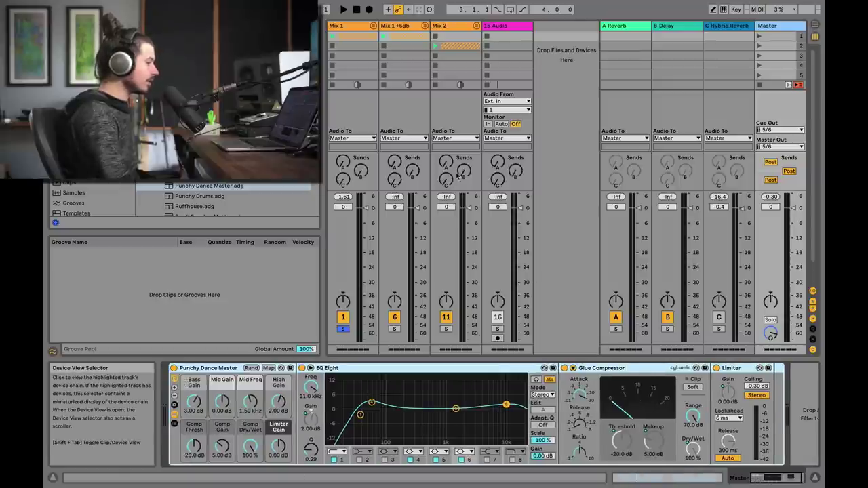
# Step: Unsolo Mix 1 and flip between Mix 1 and Mix 1 +6db to inspect the 6 dB Utility
pyautogui.click(343, 329)
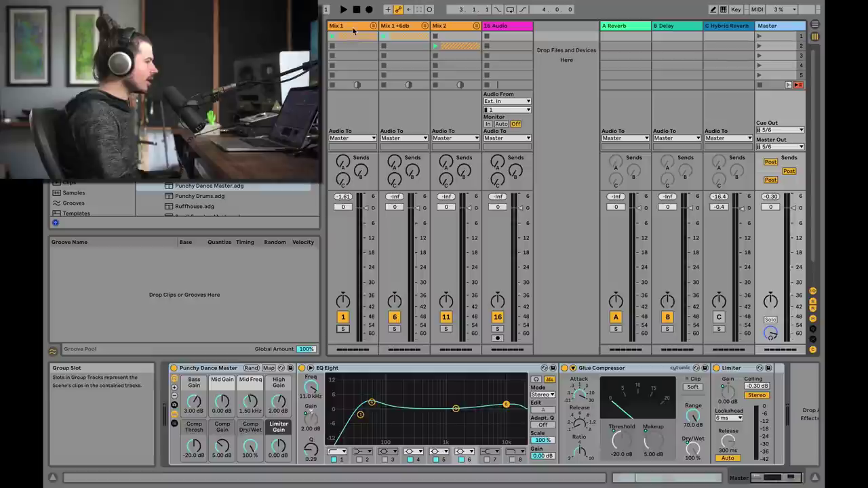
pyautogui.click(395, 27)
pyautogui.click(364, 27)
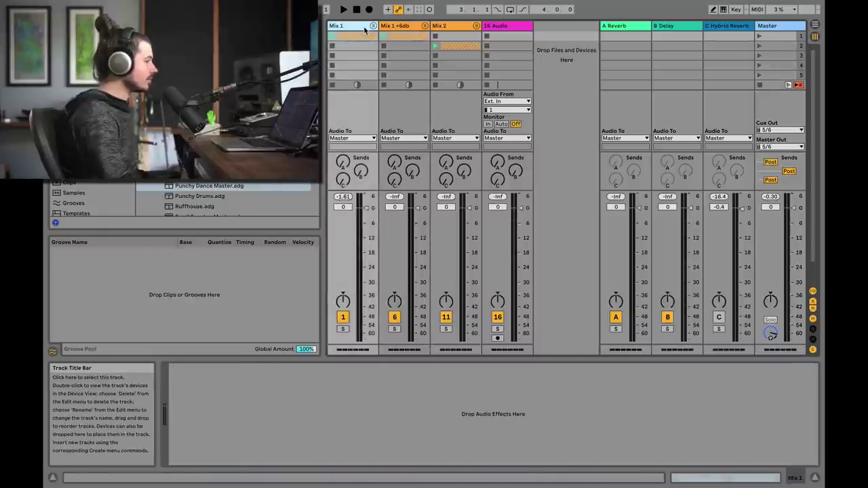
pyautogui.click(405, 27)
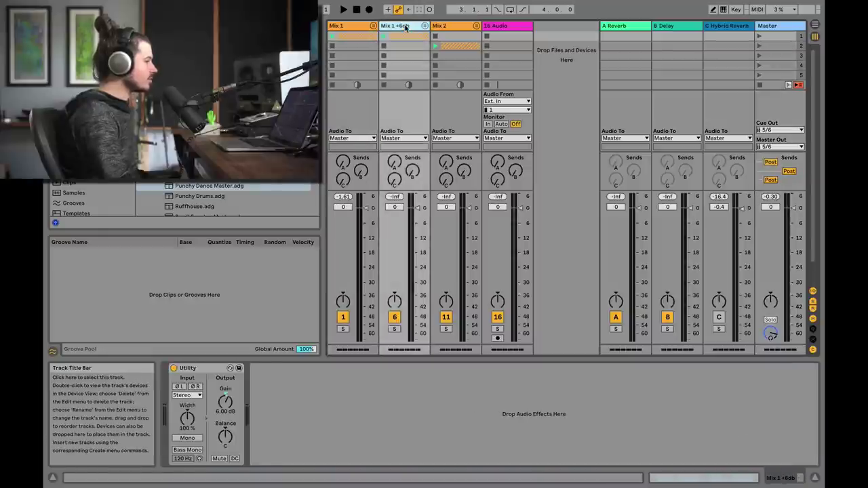
pyautogui.click(360, 27)
pyautogui.click(399, 27)
pyautogui.click(360, 27)
pyautogui.click(400, 27)
pyautogui.click(361, 27)
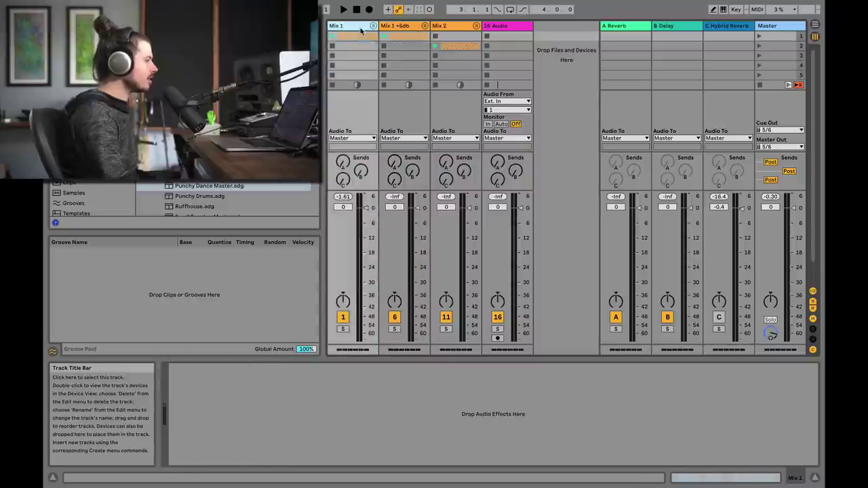
pyautogui.click(393, 27)
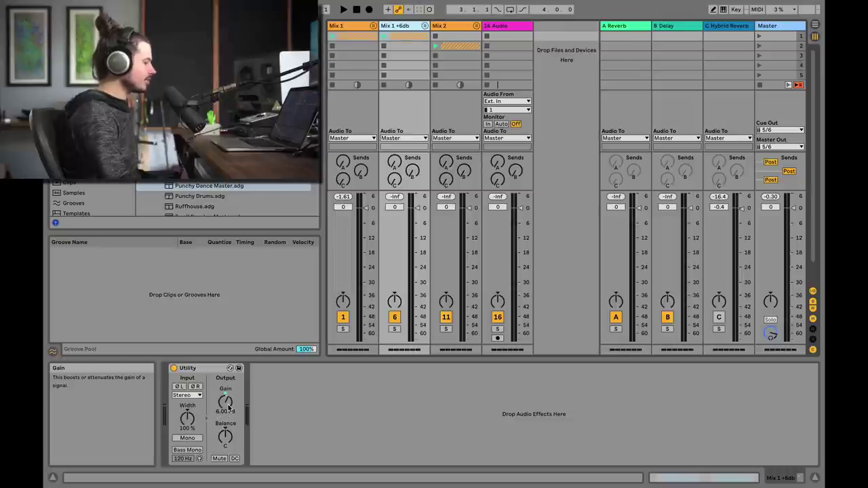
# Step: Solo Mix 1 and play it back briefly
pyautogui.click(344, 329)
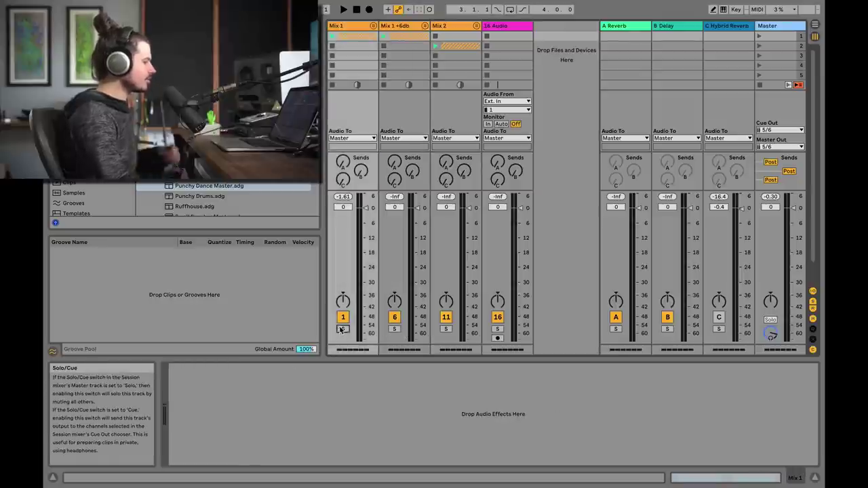
pyautogui.press('space')
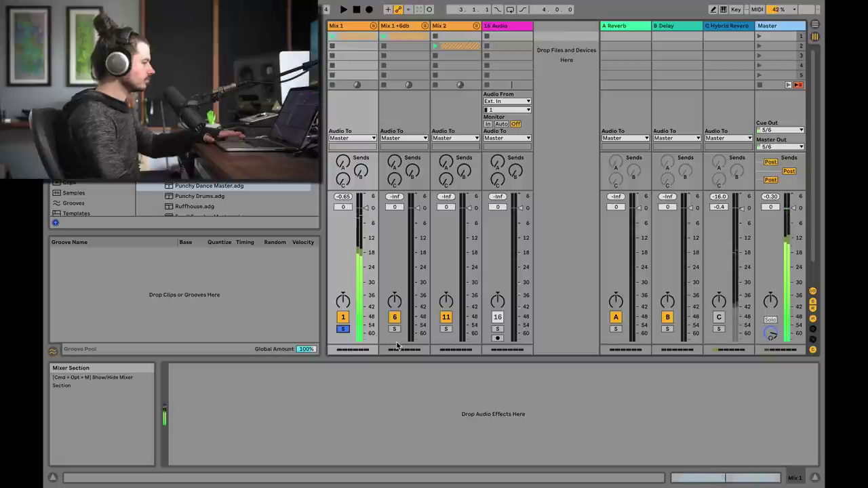
pyautogui.press('space')
# Step: Solo Mix 1 +6db instead and play it back, peaking at 4.11 dB
pyautogui.click(396, 329)
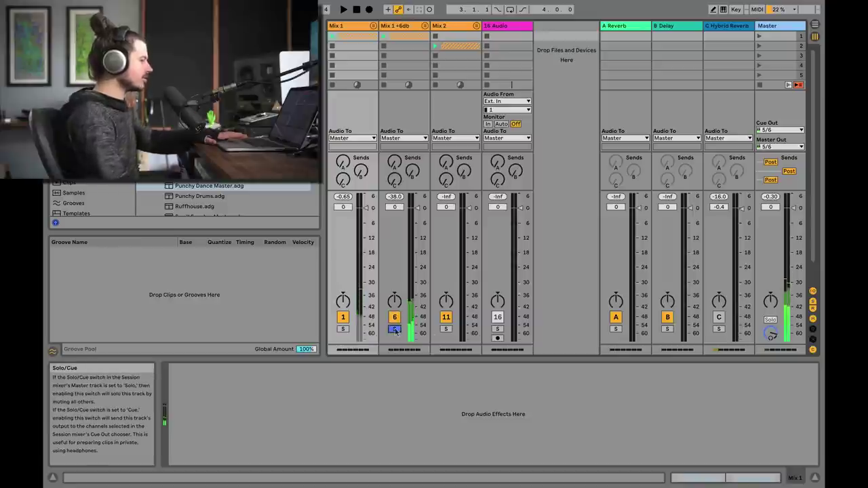
pyautogui.press('space')
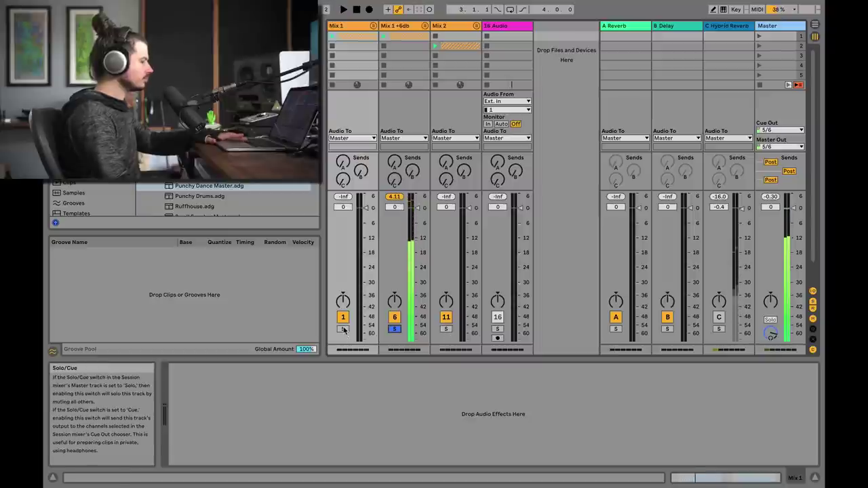
pyautogui.press('space')
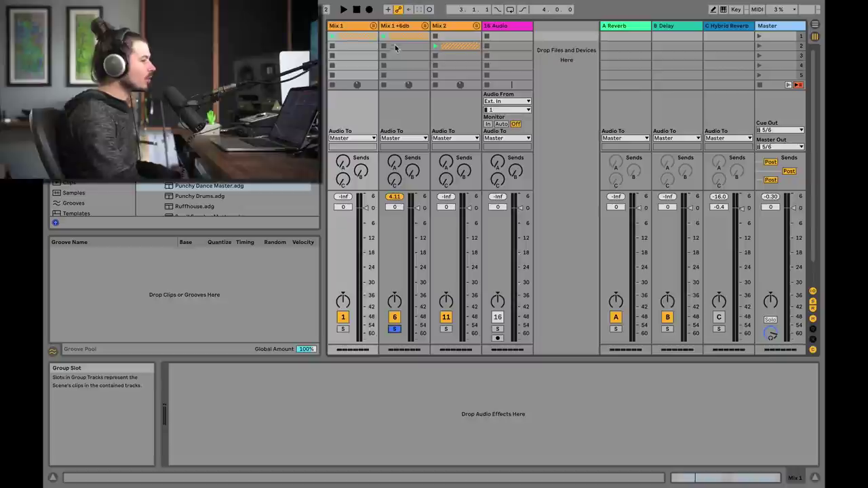
# Step: With the Master chain shown, play Mix 1 and switch the solo to Mix 1 +6db mid-playback
pyautogui.click(777, 39)
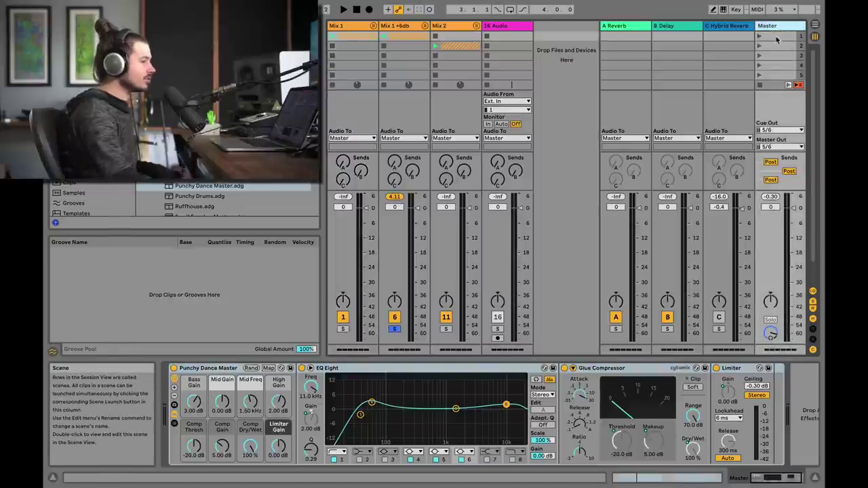
pyautogui.click(395, 330)
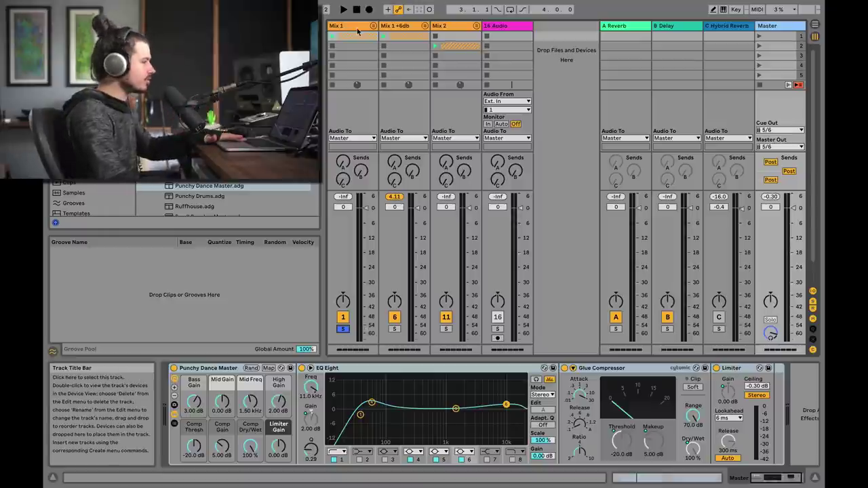
pyautogui.press('space')
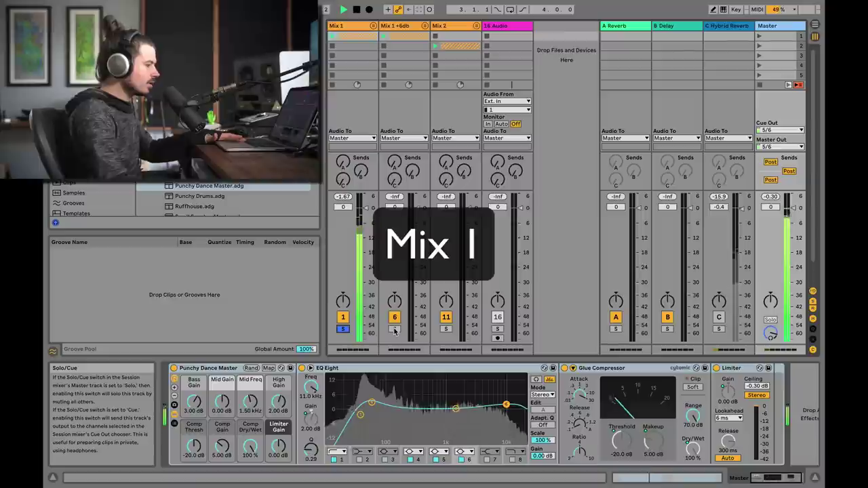
pyautogui.click(394, 329)
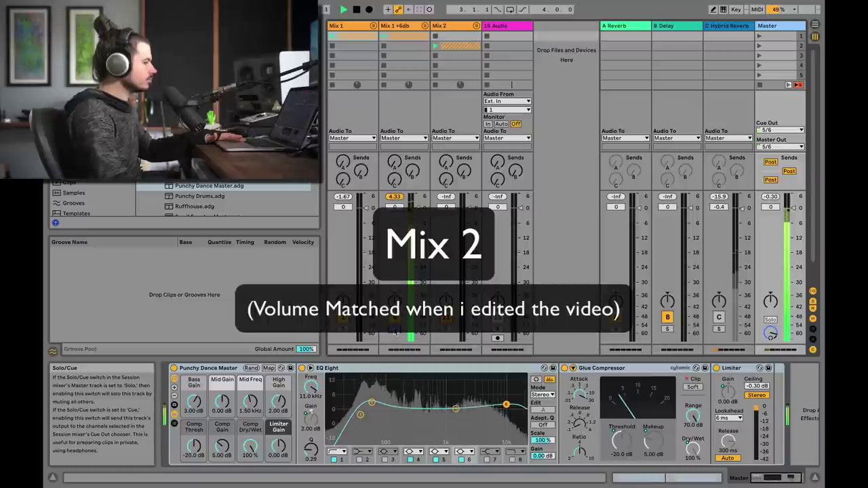
pyautogui.press('space')
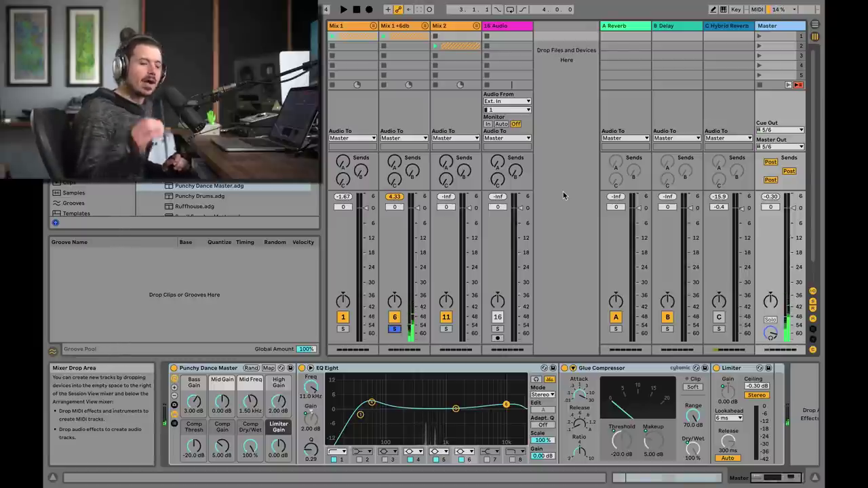
# Step: Reselect Mix 1, then Mix 1 +6db to display its 6 dB Utility again
pyautogui.click(353, 26)
pyautogui.click(381, 26)
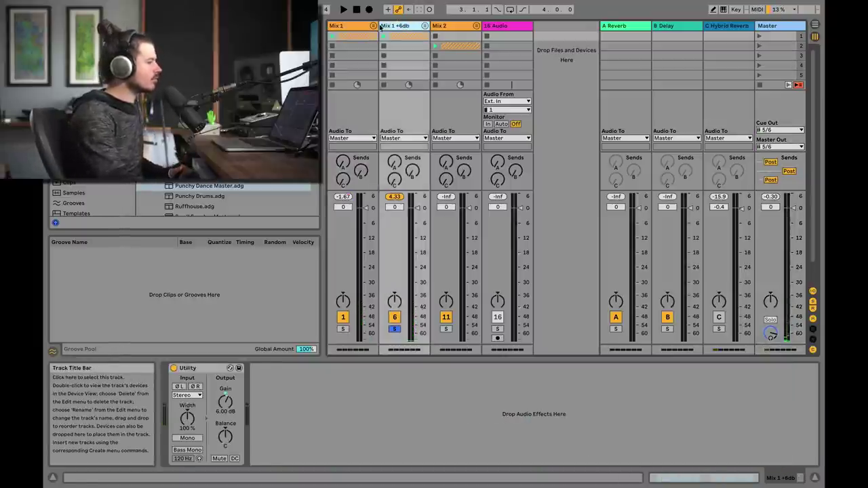
pyautogui.click(396, 26)
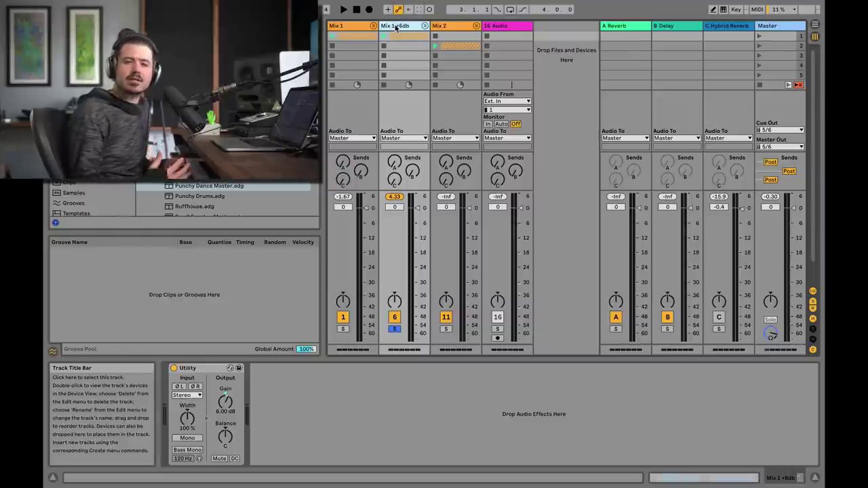
# Step: Move the solo back to Mix 1 with the Left arrow key
pyautogui.press('Left')
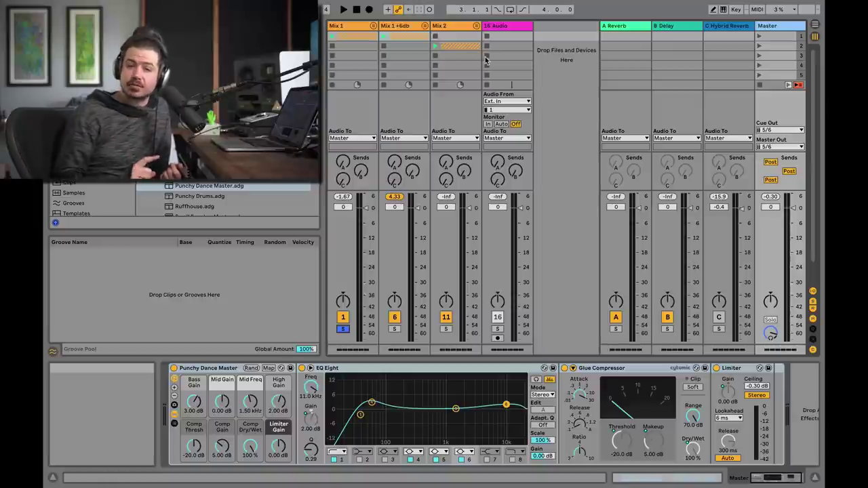
# Step: Show the Master track's chain, select Mix 1 and play it briefly
pyautogui.click(452, 26)
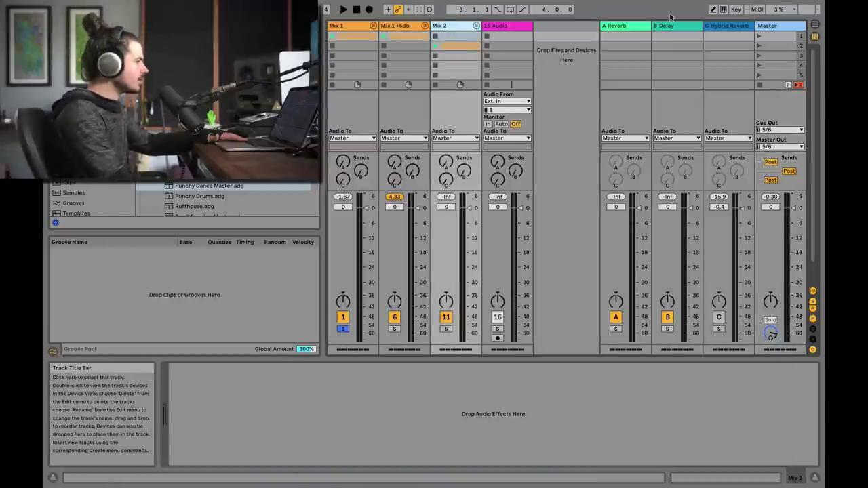
pyautogui.click(770, 25)
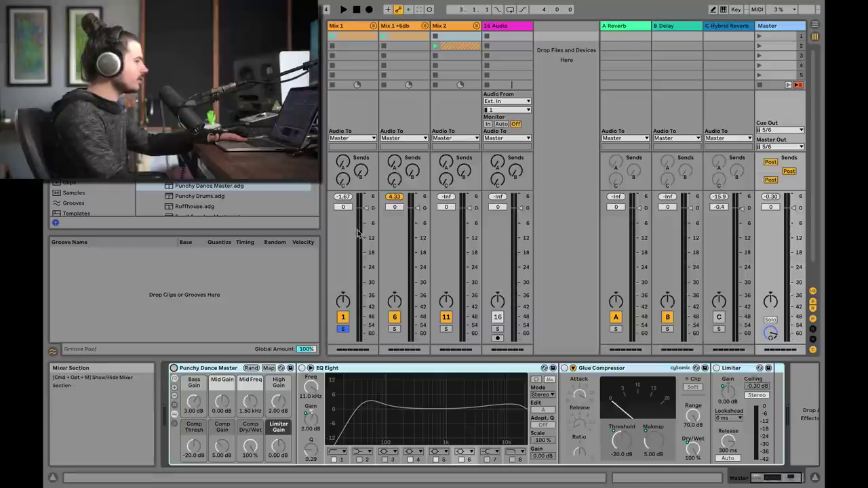
pyautogui.click(452, 27)
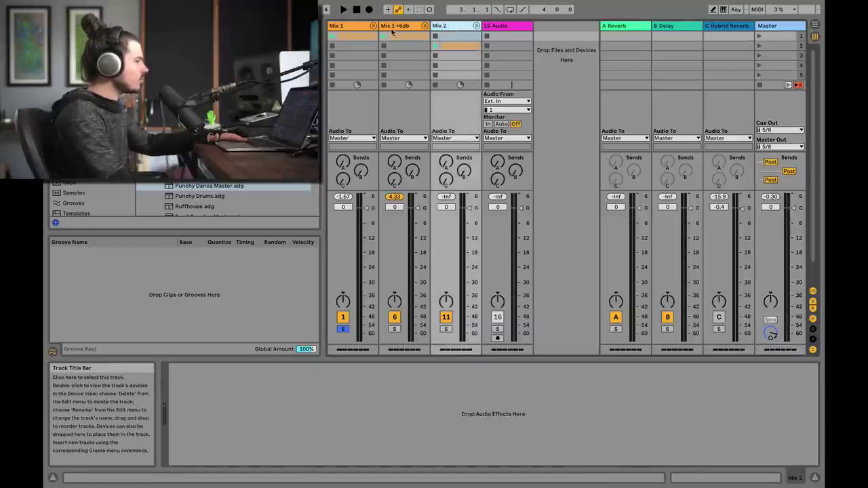
pyautogui.click(366, 28)
pyautogui.press('space')
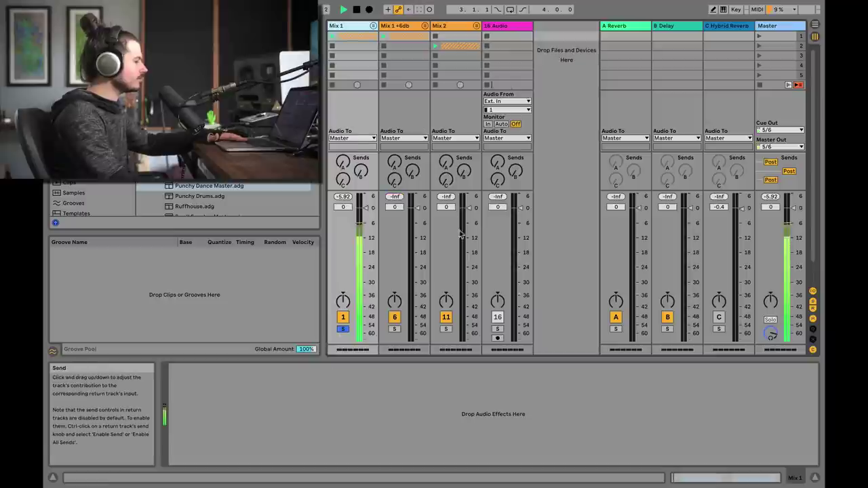
pyautogui.press('space')
# Step: Audition Mix 2 solo, peaking at −4.53 dB, then solo Mix 1 again
pyautogui.click(446, 329)
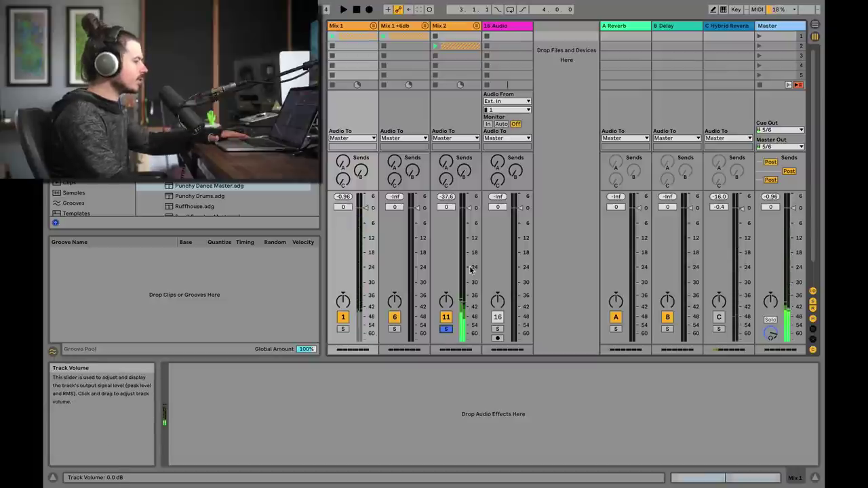
pyautogui.press('space')
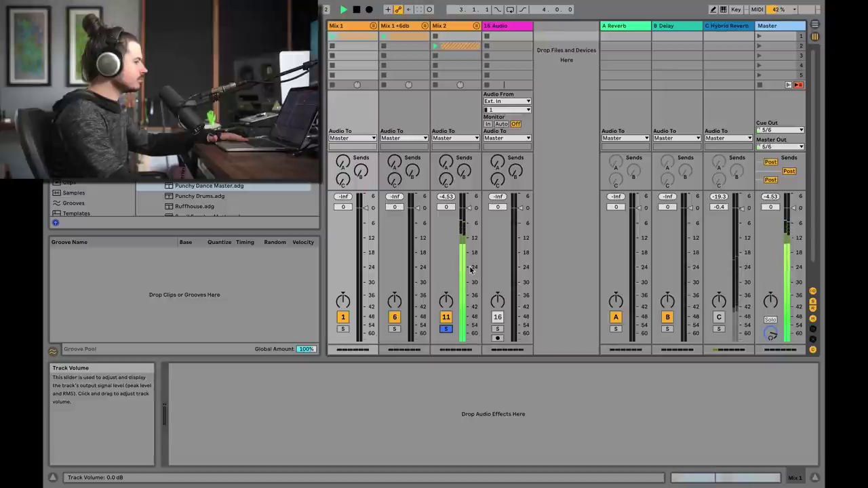
pyautogui.press('space')
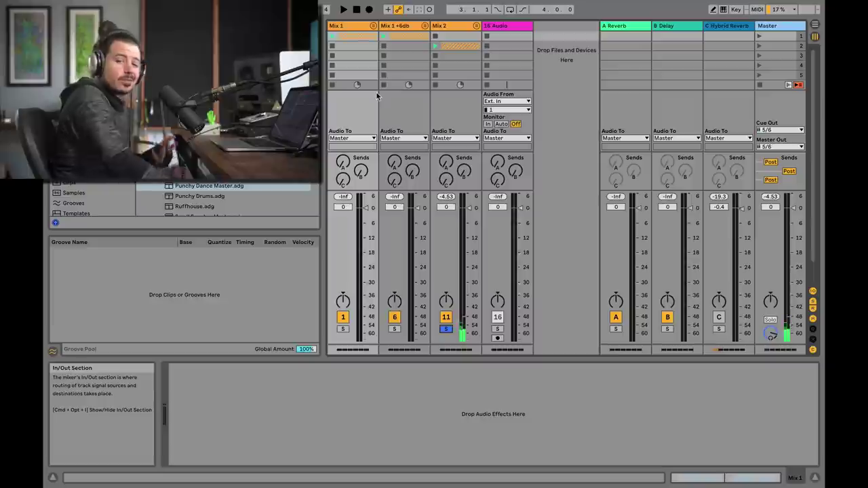
pyautogui.click(342, 329)
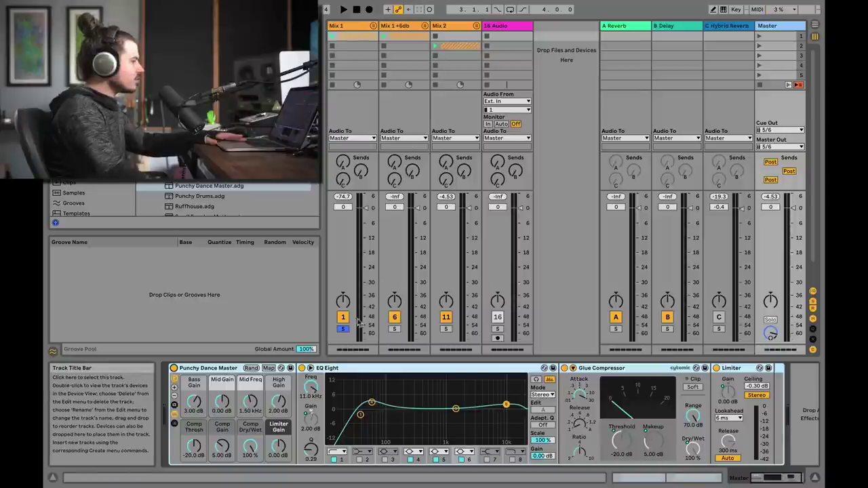
pyautogui.click(446, 329)
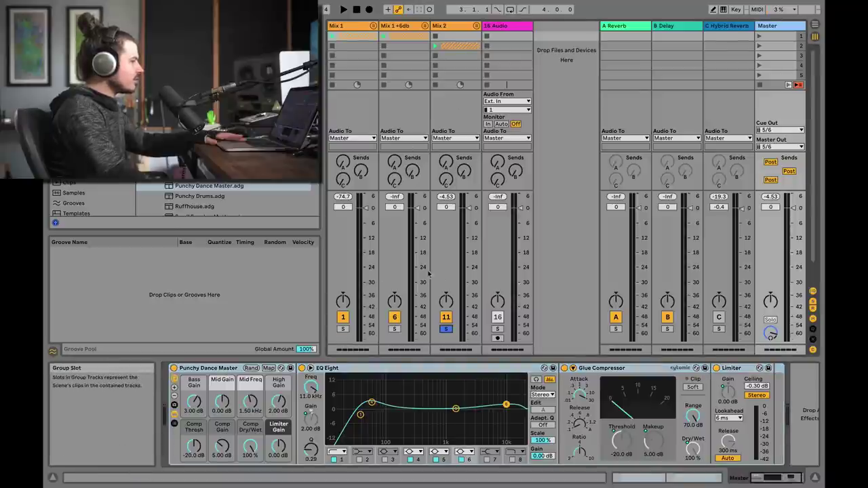
pyautogui.press('space')
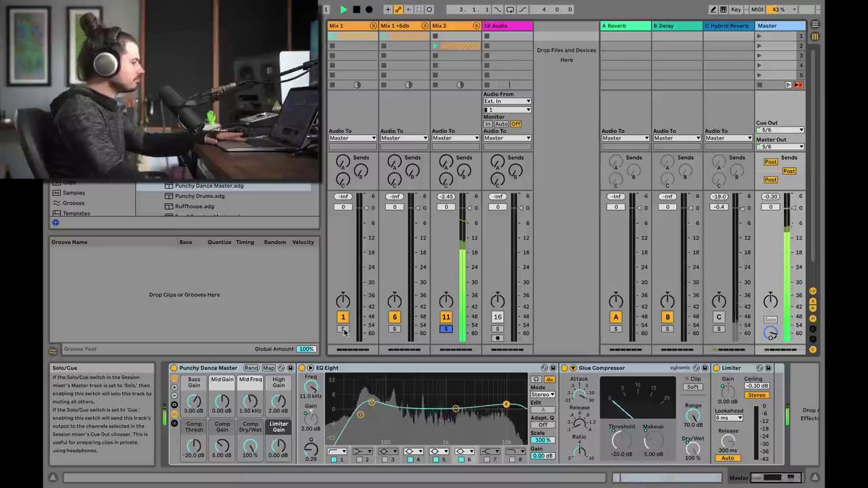
pyautogui.press('space')
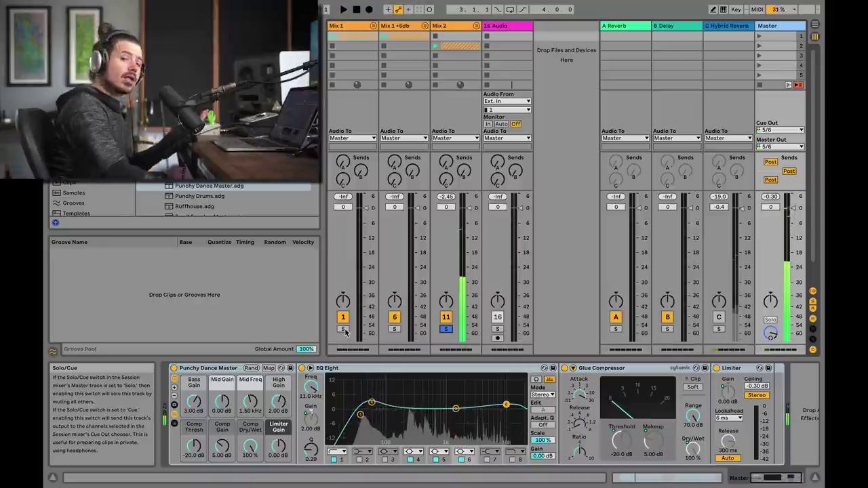
pyautogui.click(343, 330)
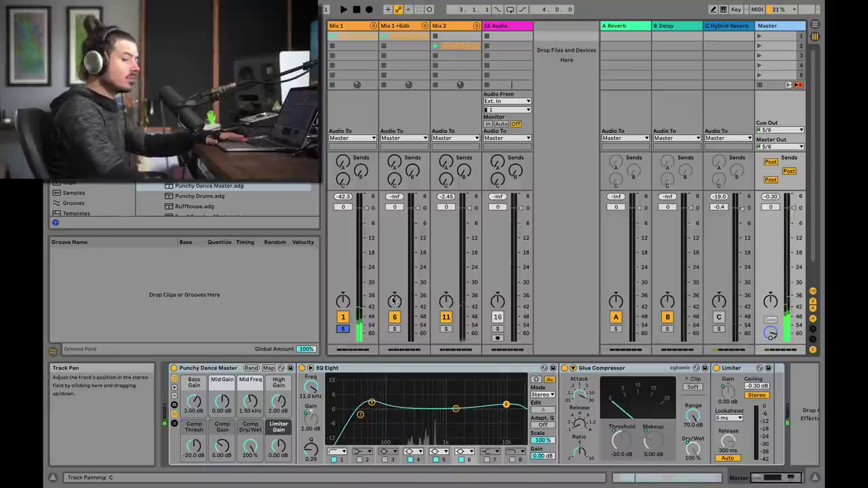
pyautogui.press('space')
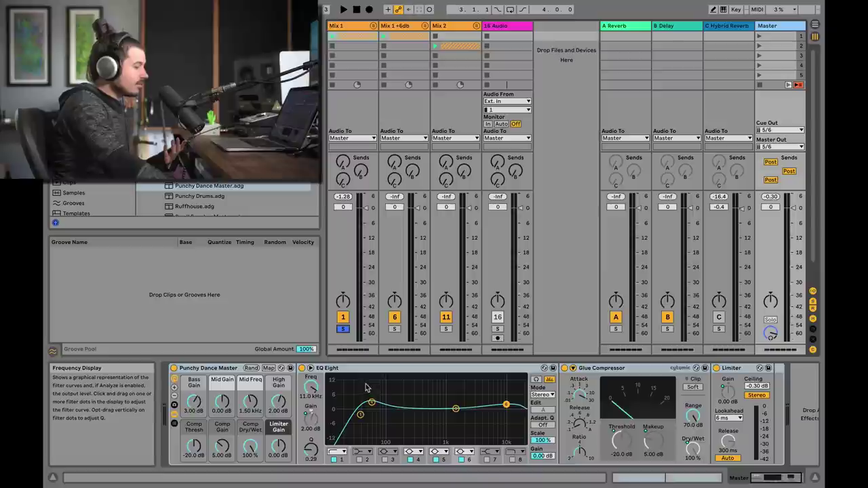
pyautogui.click(446, 330)
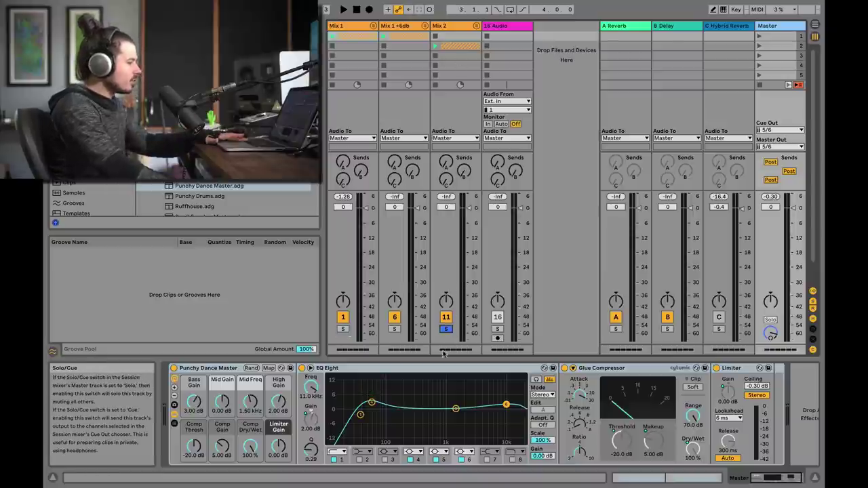
pyautogui.press('space')
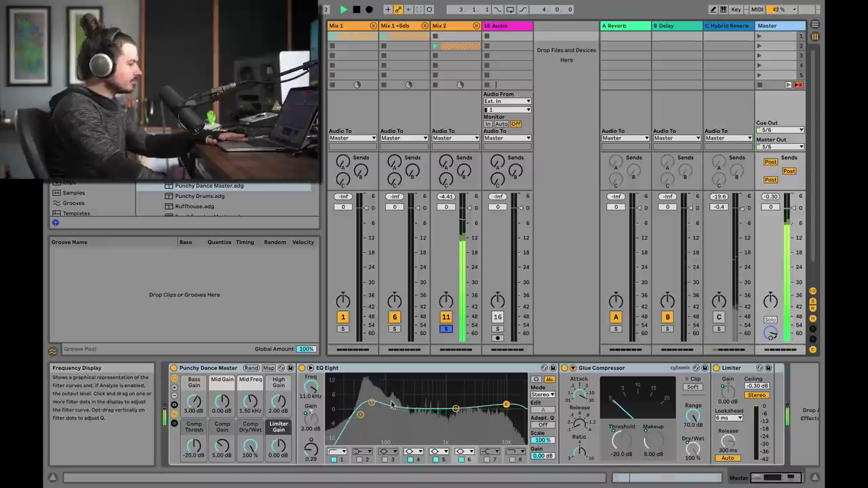
pyautogui.click(342, 330)
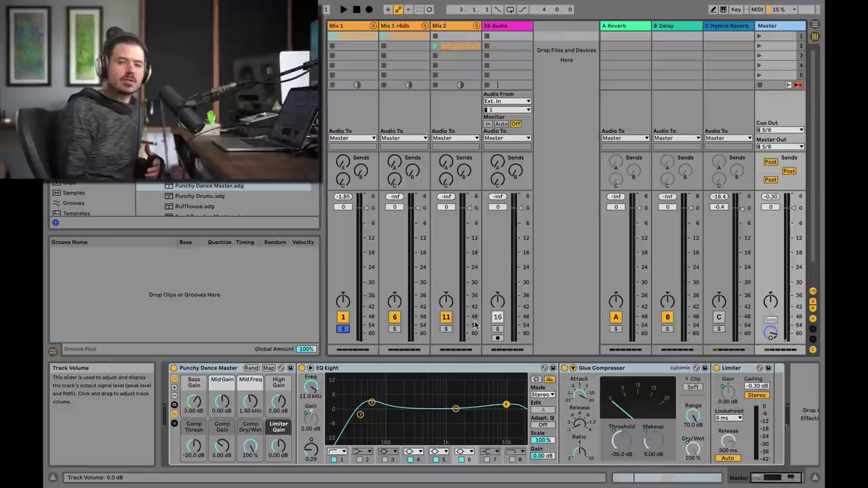
# Step: Inspect the EQ Eight's low-frequency band settings
pyautogui.click(372, 405)
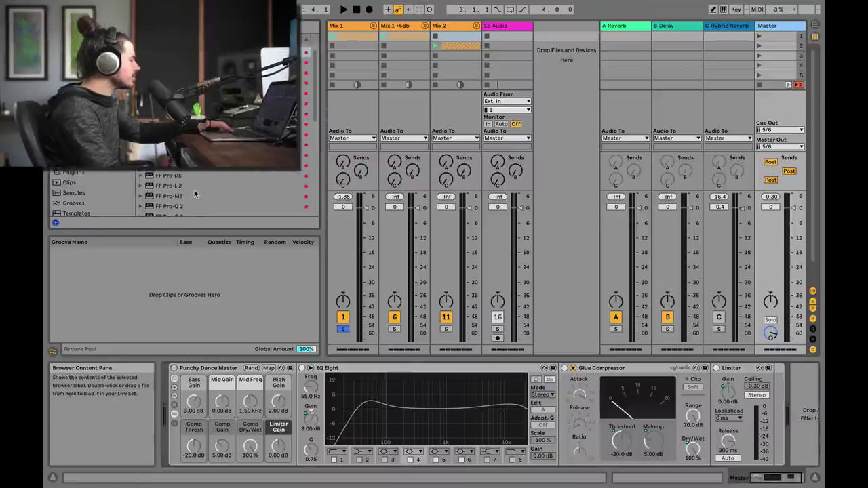
# Step: Add FabFilter Pro-L 2 to the Master track and position its plug-in window
pyautogui.click(160, 187)
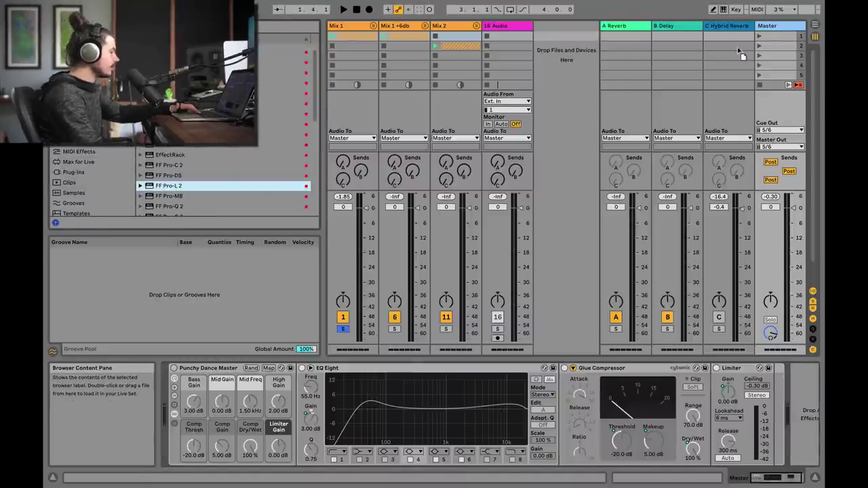
pyautogui.moveTo(769, 27); pyautogui.dragTo(769, 29)
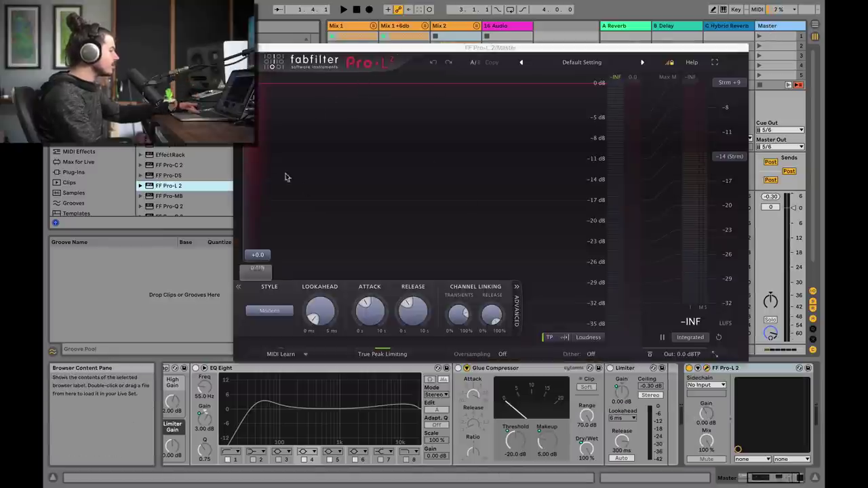
pyautogui.hscroll(-2, 208, 401)
pyautogui.hscroll(-3, 208, 402)
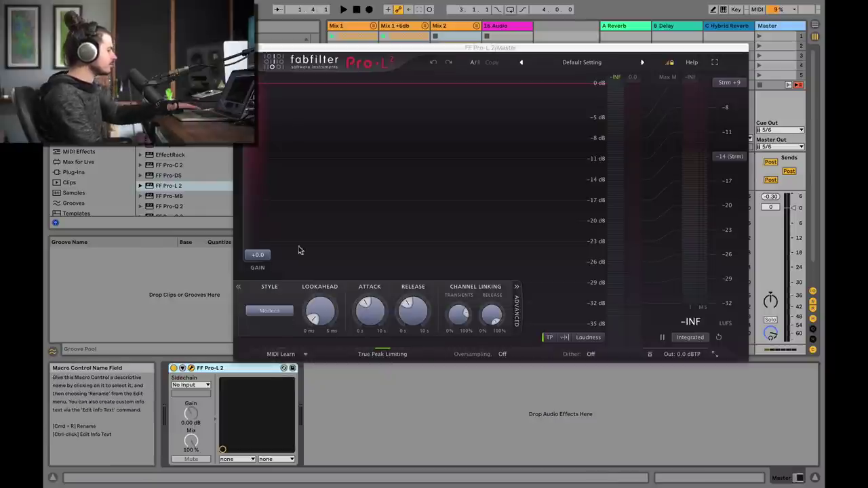
pyautogui.moveTo(308, 51); pyautogui.dragTo(430, 72)
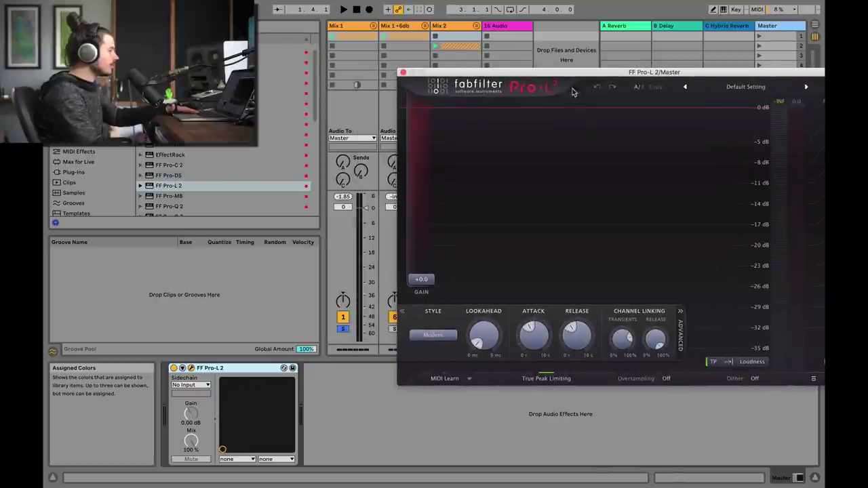
pyautogui.moveTo(575, 79); pyautogui.dragTo(438, 70)
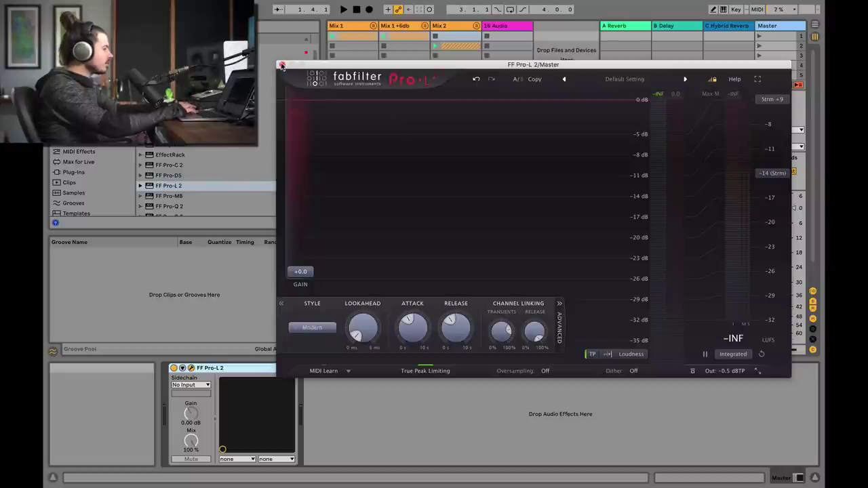
# Step: Raise the Pro-L 2 gain to +6 dB and shift the window to reveal the mixer
pyautogui.moveTo(308, 271); pyautogui.dragTo(310, 246)
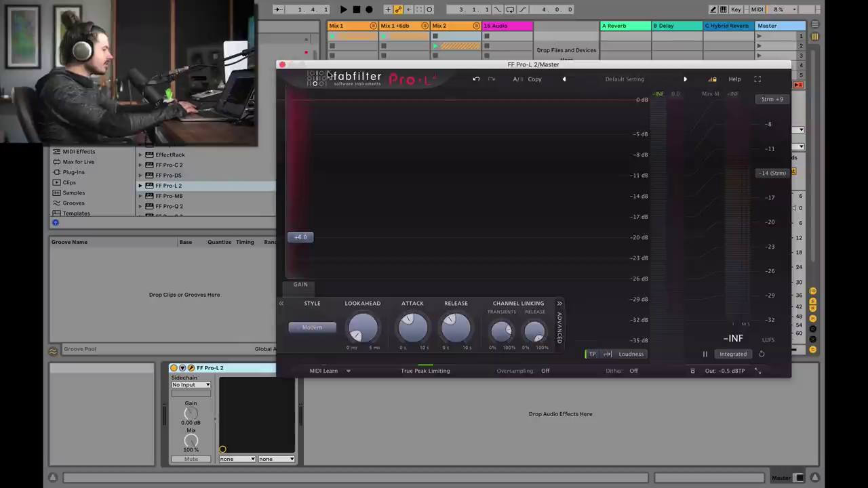
pyautogui.hotkey('ctrl', 'alt', 'm')
pyautogui.moveTo(358, 86); pyautogui.dragTo(487, 93)
# Step: Play the Pro-L 2-limited mix, reaching −9.8 LUFS integrated, then stop
pyautogui.press('space')
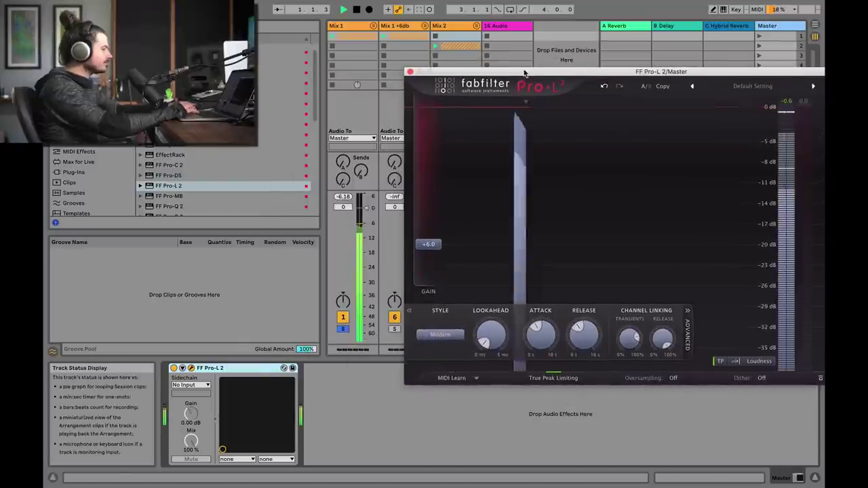
pyautogui.moveTo(535, 79)
pyautogui.mouseDown()
pyautogui.moveTo(380, 72)
pyautogui.moveTo(597, 84)
pyautogui.moveTo(413, 65)
pyautogui.mouseUp()
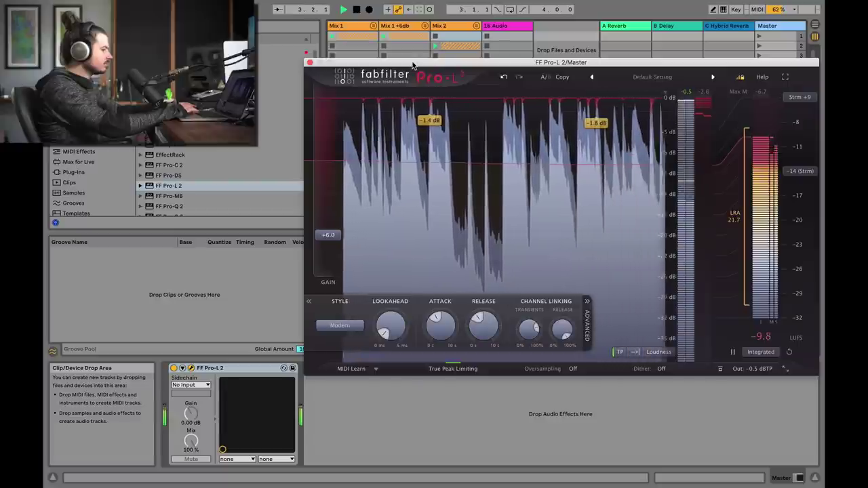
pyautogui.press('space')
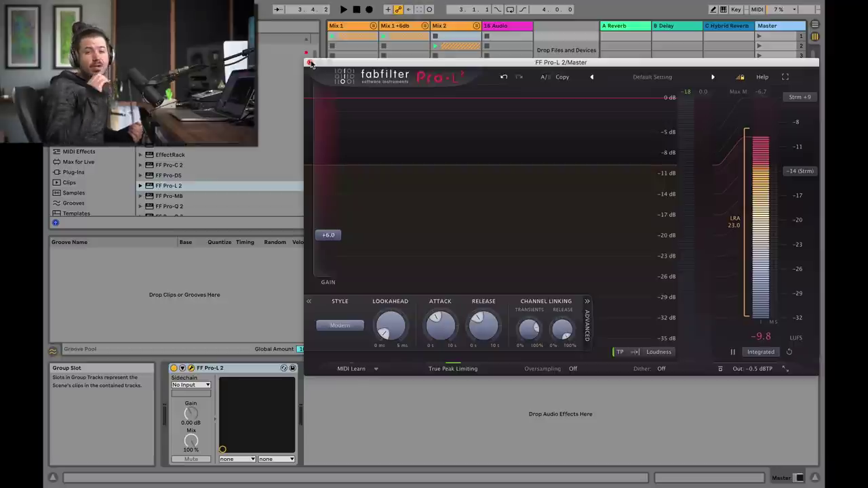
# Step: Close Pro-L 2 and compare Mix 1 and Mix 2 soloed during playback
pyautogui.click(310, 62)
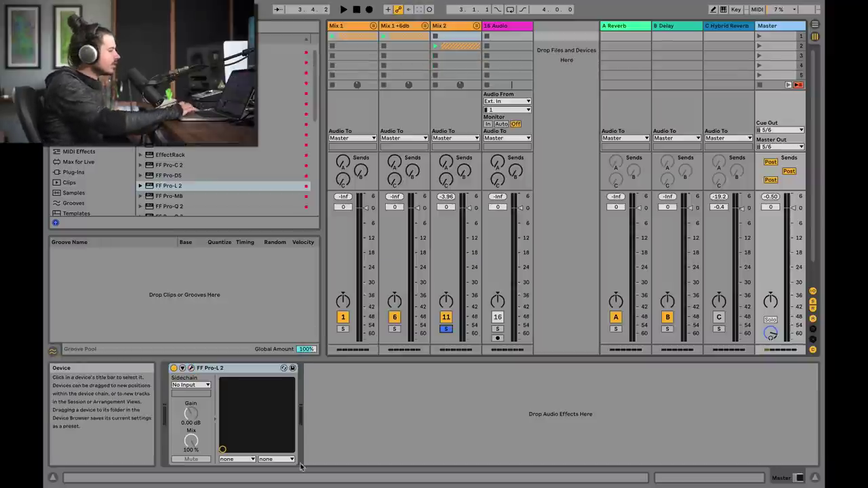
pyautogui.click(342, 329)
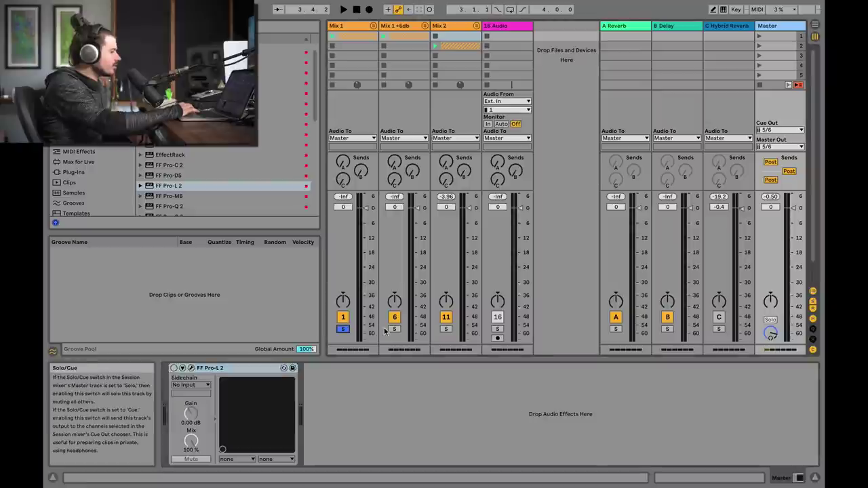
pyautogui.press('space')
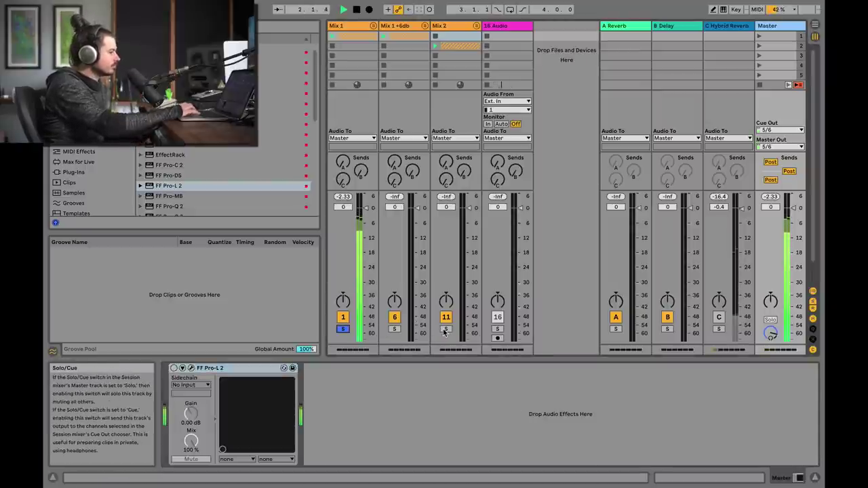
pyautogui.click(444, 329)
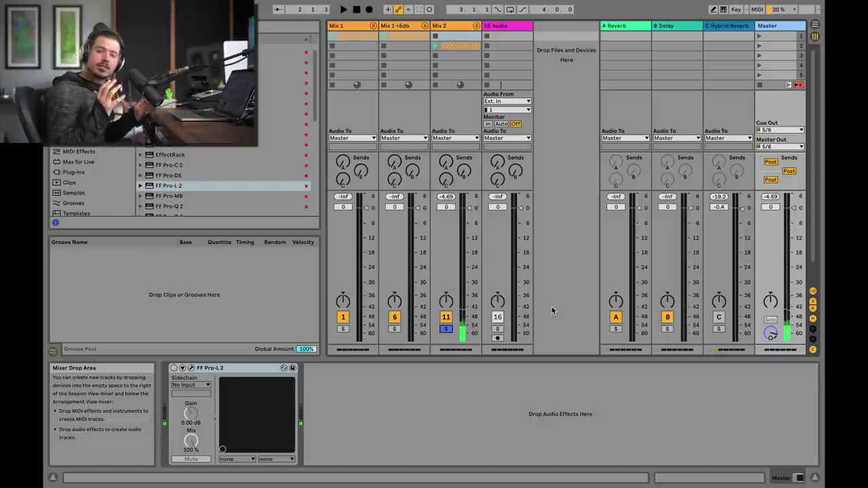
pyautogui.click(497, 316)
# Step: Swap solos between Mix 1 and Mix 2 again, restart playback, and reopen Pro-L 2
pyautogui.click(445, 329)
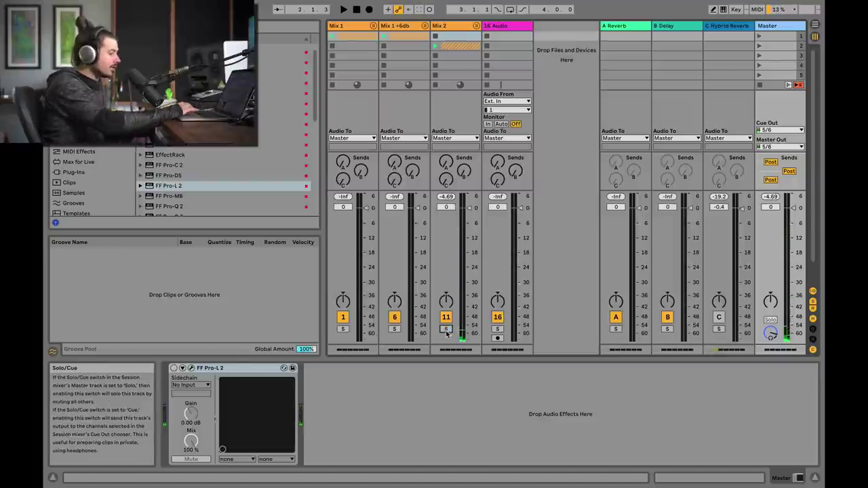
pyautogui.click(498, 316)
pyautogui.click(343, 329)
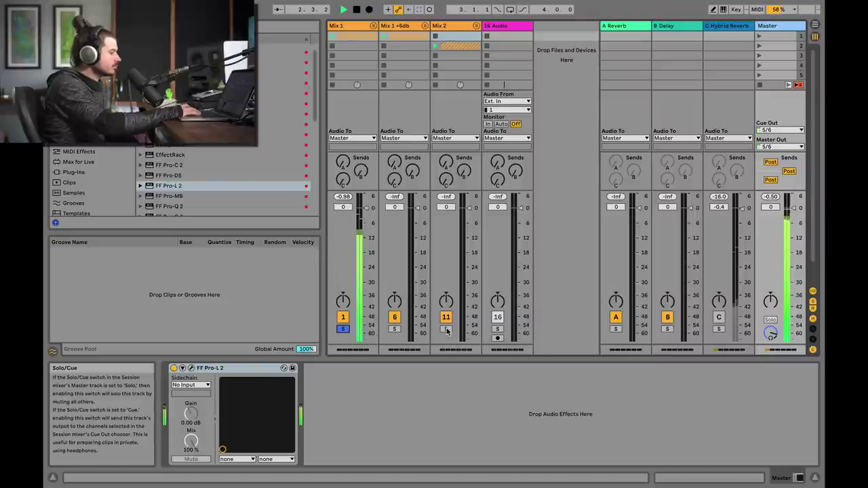
pyautogui.click(447, 329)
pyautogui.press('space')
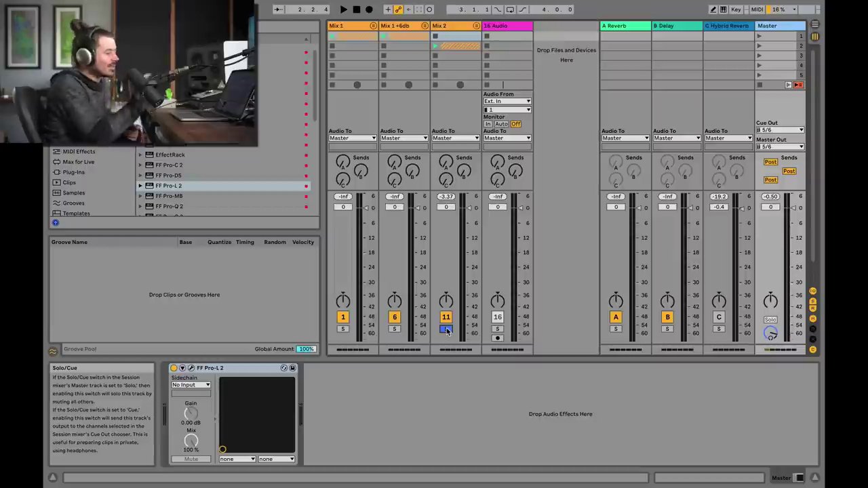
pyautogui.press('space')
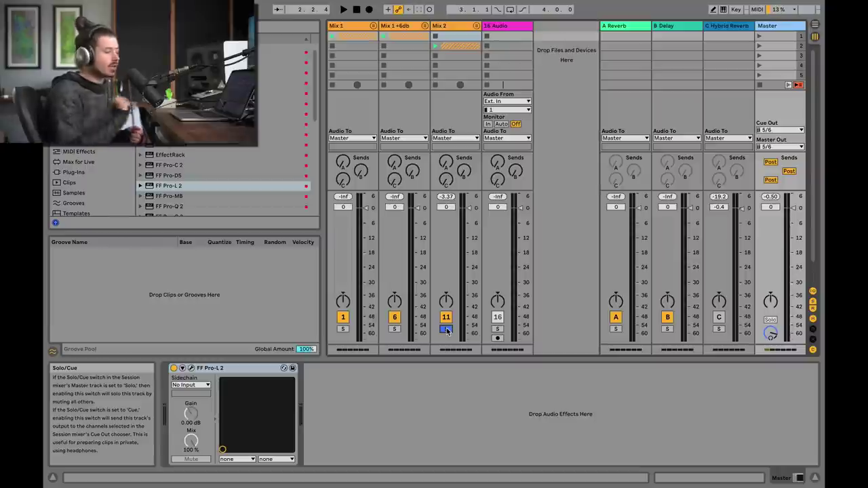
pyautogui.click(192, 367)
# Step: Push Pro-L 2 gain to about +10 dB and move its window off the mixer
pyautogui.moveTo(296, 232); pyautogui.dragTo(302, 207)
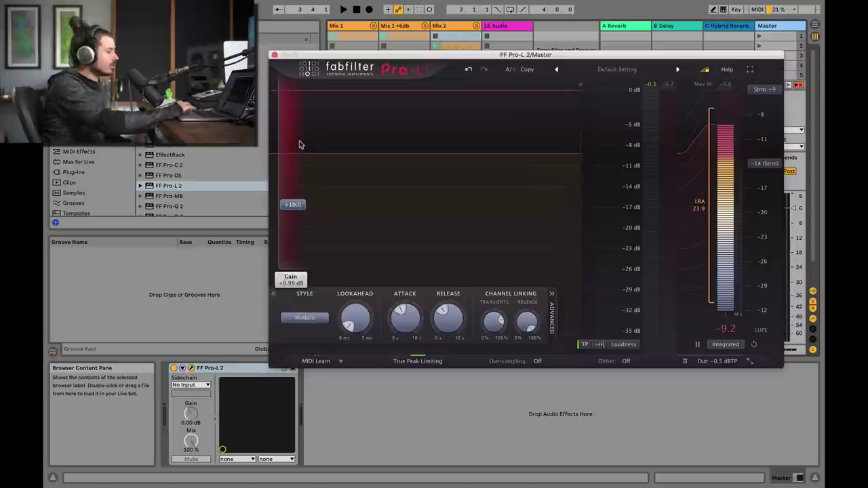
pyautogui.moveTo(313, 55)
pyautogui.mouseDown()
pyautogui.moveTo(525, 131)
pyautogui.moveTo(334, 65)
pyautogui.mouseUp()
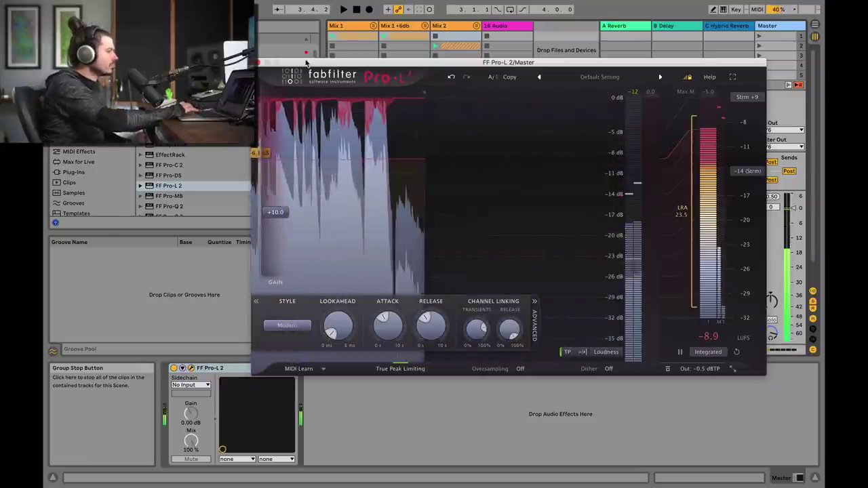
pyautogui.moveTo(334, 62); pyautogui.dragTo(465, 61)
# Step: Solo Mix 1 and play it briefly through the limiter
pyautogui.click(343, 328)
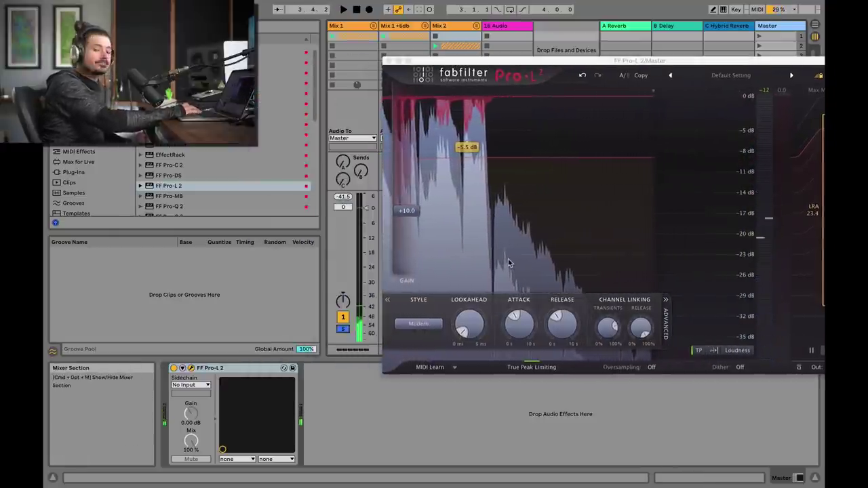
pyautogui.press('space')
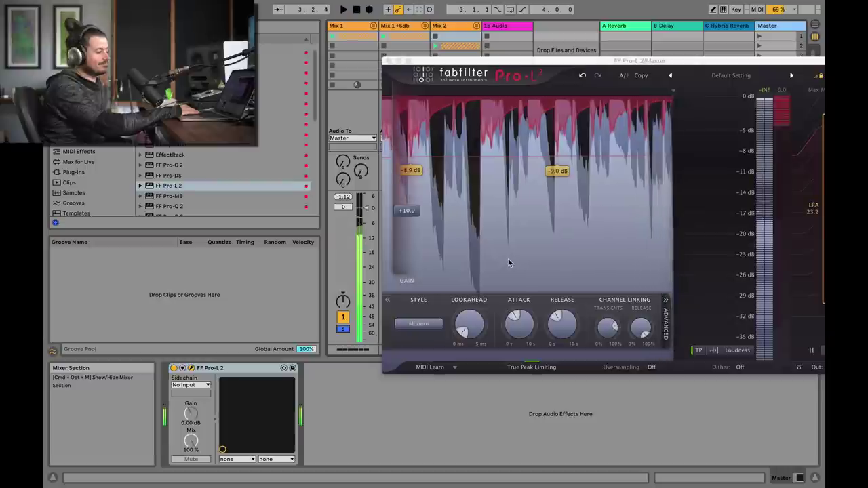
pyautogui.press('space')
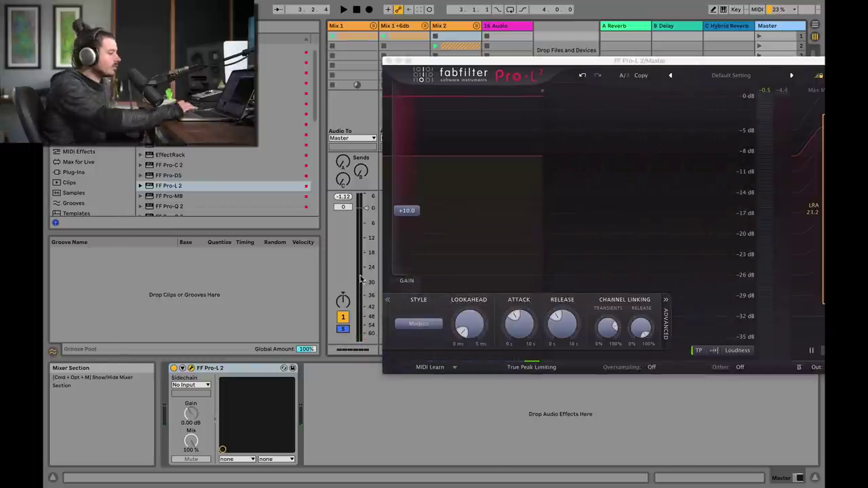
# Step: Close the FabFilter Pro-L 2 window, leaving Mix 1 soloed on the mixer
pyautogui.click(389, 61)
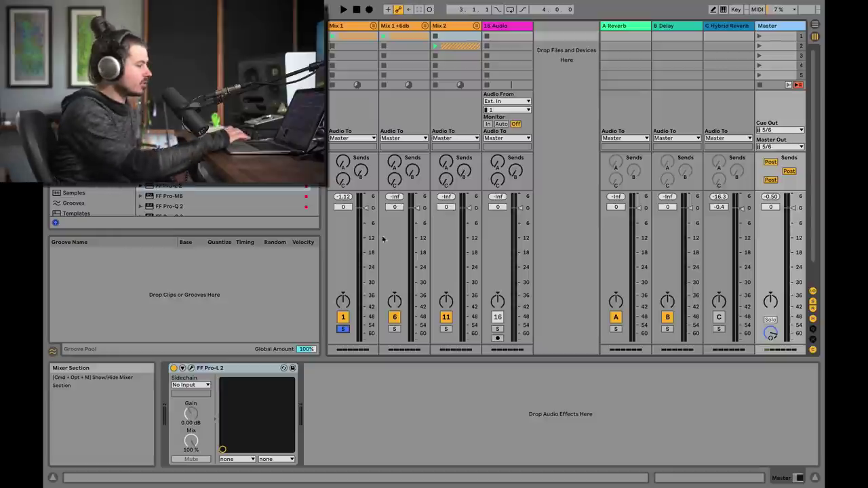
# Step: Reopen Pro-L 2 and watch Mix 1's limiting during a short playback
pyautogui.click(191, 368)
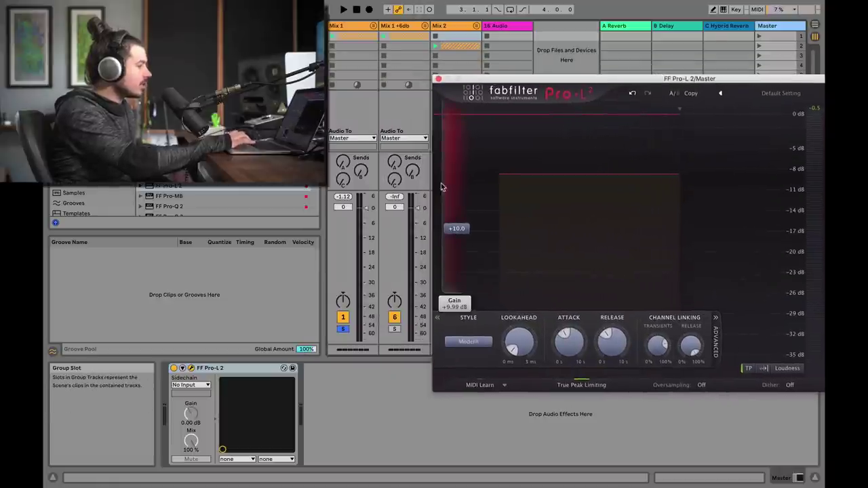
pyautogui.moveTo(515, 80)
pyautogui.mouseDown()
pyautogui.moveTo(490, 79)
pyautogui.moveTo(567, 76)
pyautogui.mouseUp()
pyautogui.press('space')
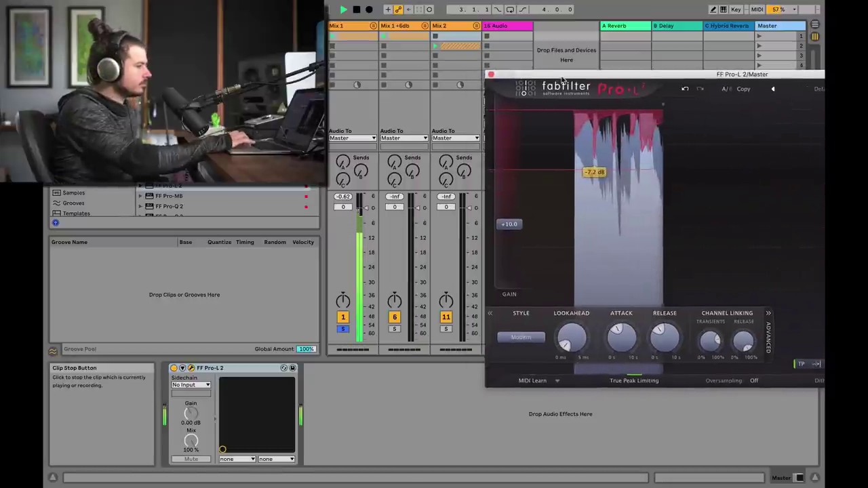
pyautogui.click(491, 75)
pyautogui.press('space')
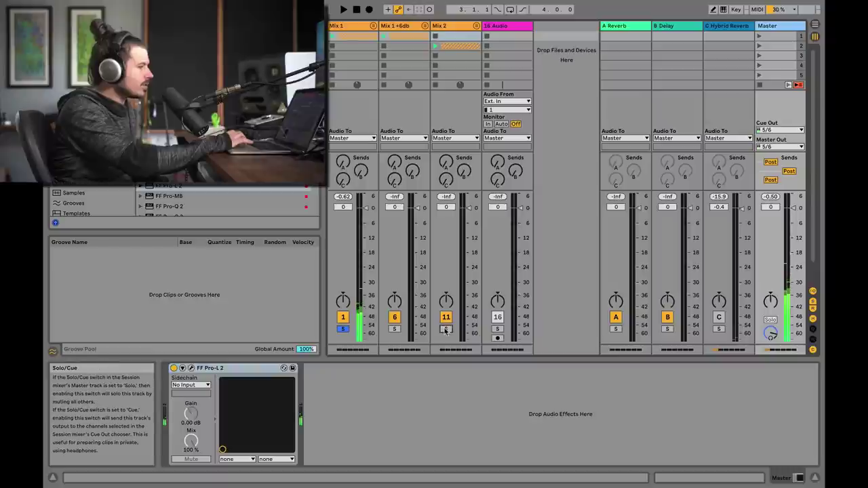
# Step: Solo Mix 2 instead of Mix 1 and play it briefly
pyautogui.click(446, 329)
pyautogui.press('space')
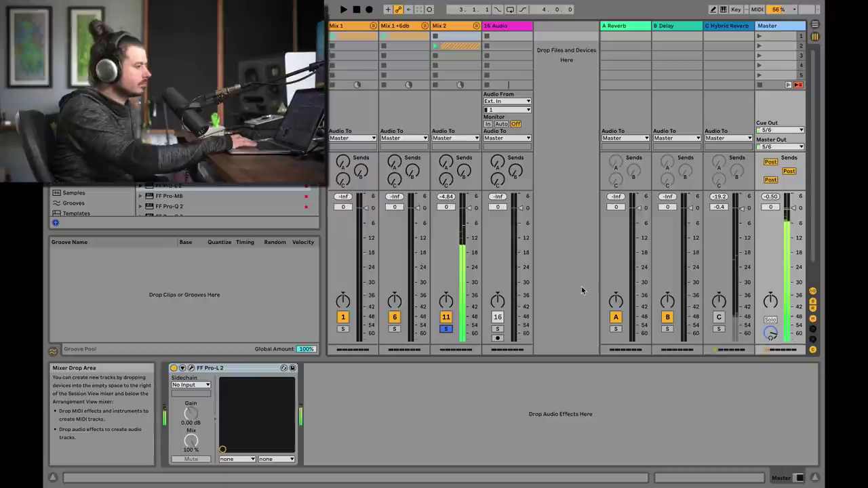
pyautogui.press('space')
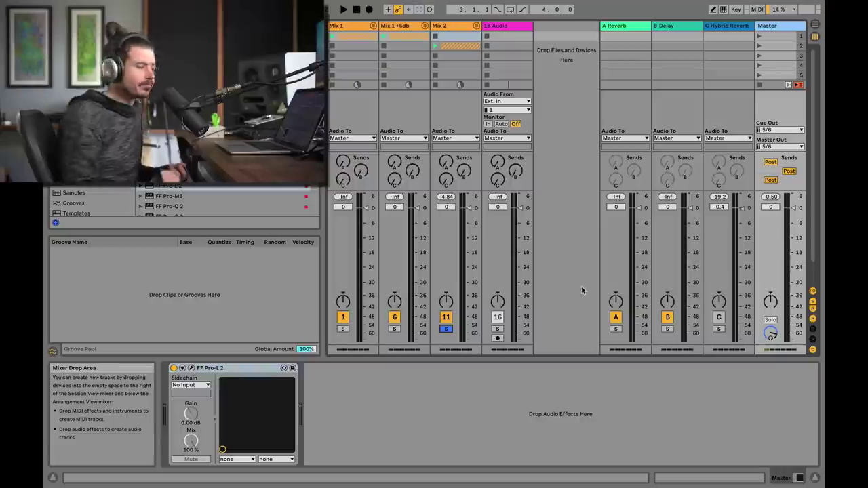
# Step: Drag the 16 Audio track's Audio Effect Rack onto the Master chain before Pro-L 2
pyautogui.click(352, 27)
pyautogui.click(508, 27)
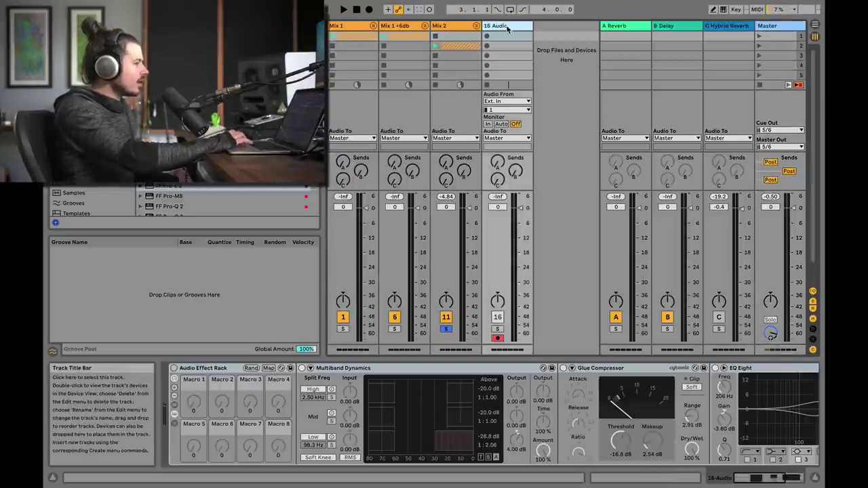
pyautogui.click(200, 380)
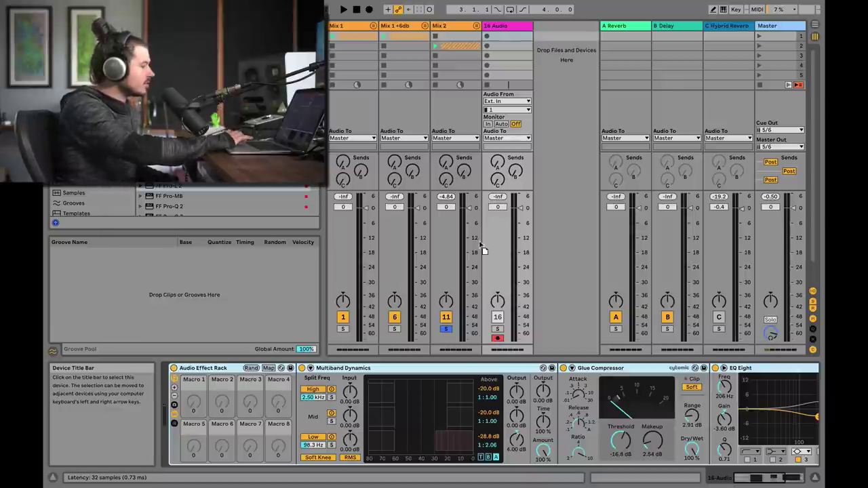
pyautogui.click(760, 42)
pyautogui.moveTo(203, 368); pyautogui.dragTo(508, 271)
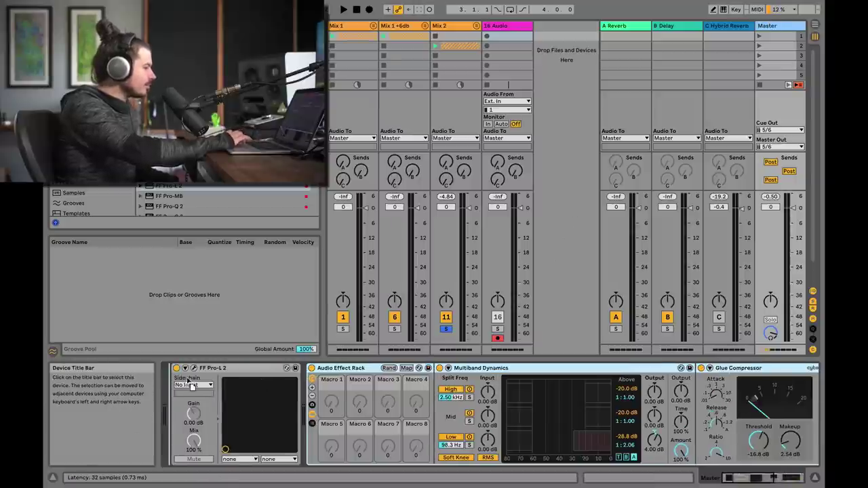
# Step: Scroll through the Master rack's Multiband Dynamics, Glue Compressor and EQ Eight
pyautogui.hscroll(3, 187, 378)
pyautogui.hscroll(3, 187, 378)
pyautogui.hscroll(3, 186, 378)
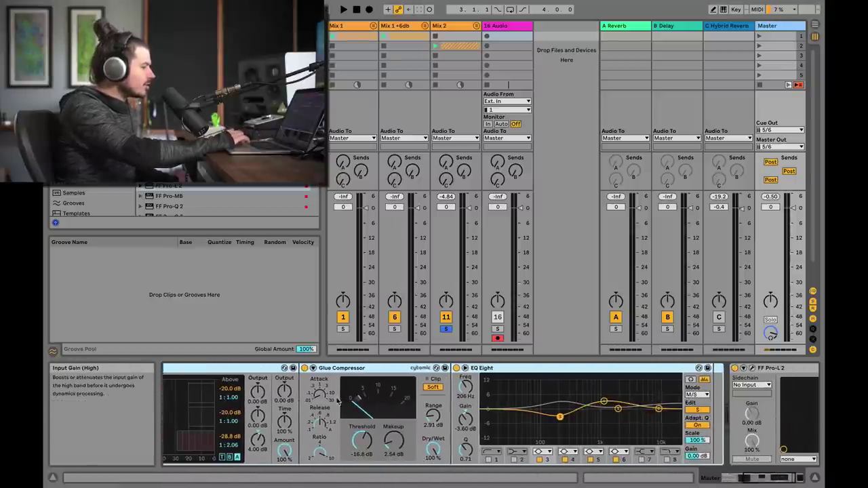
pyautogui.hscroll(3, 607, 420)
pyautogui.hscroll(-3, 607, 421)
pyautogui.hscroll(-2, 607, 420)
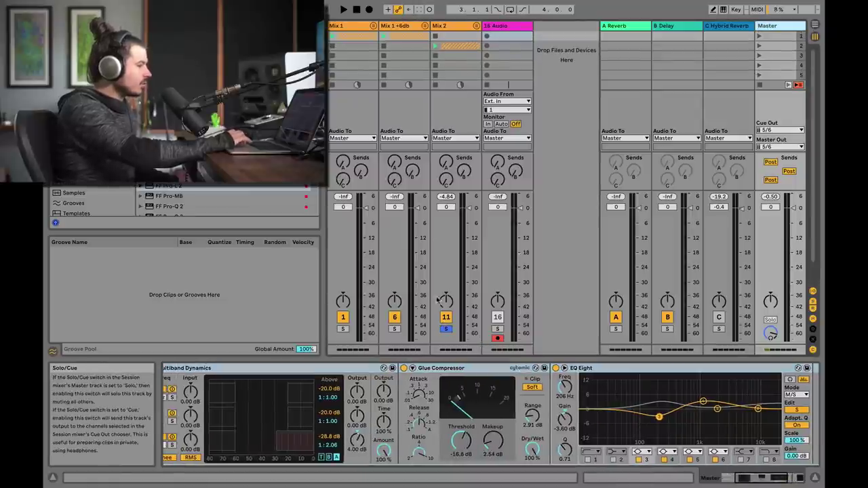
pyautogui.hscroll(-3, 424, 384)
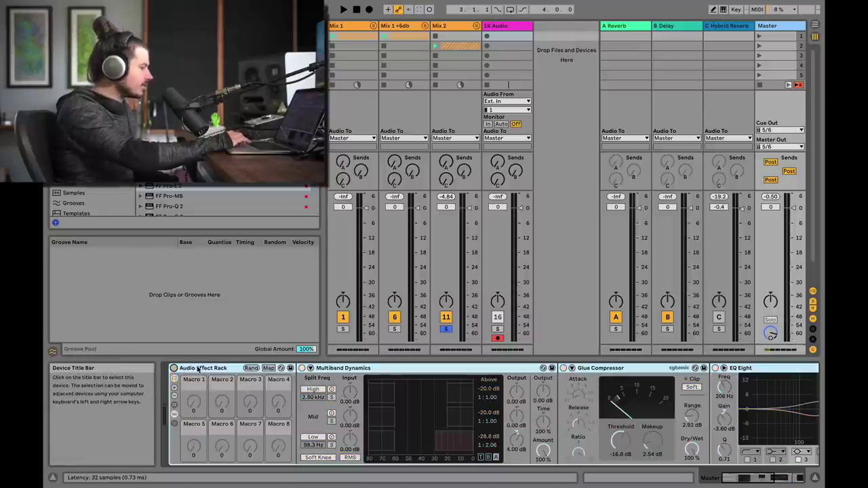
pyautogui.hscroll(5, 306, 388)
pyautogui.hscroll(-2, 258, 380)
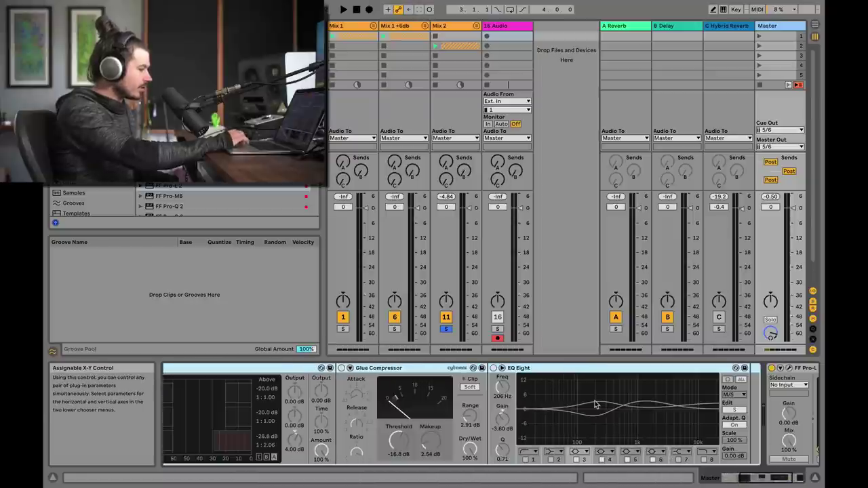
pyautogui.hscroll(-3, 230, 377)
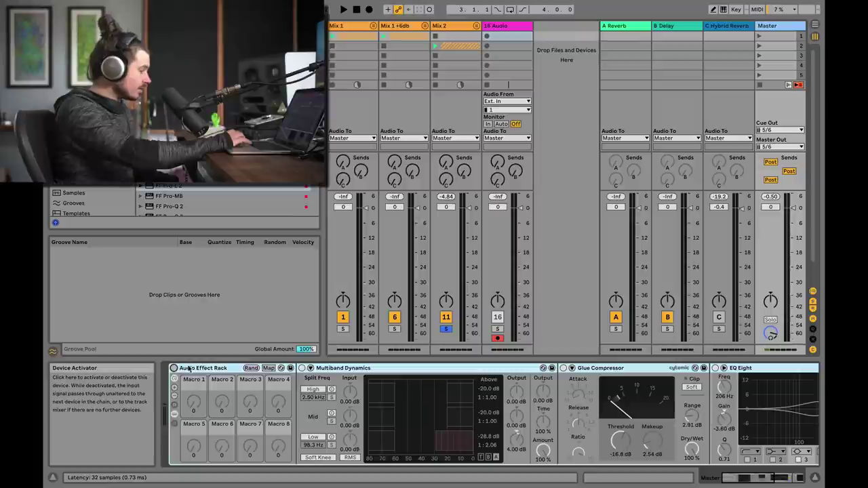
pyautogui.press('space')
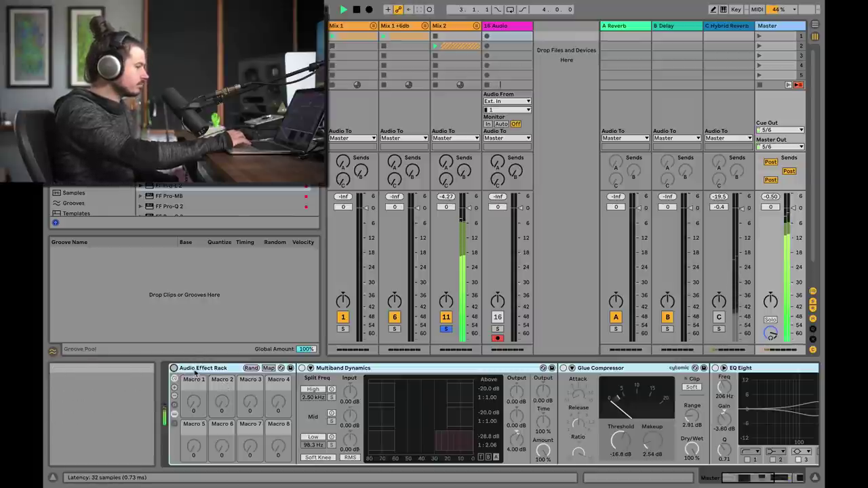
pyautogui.press('space')
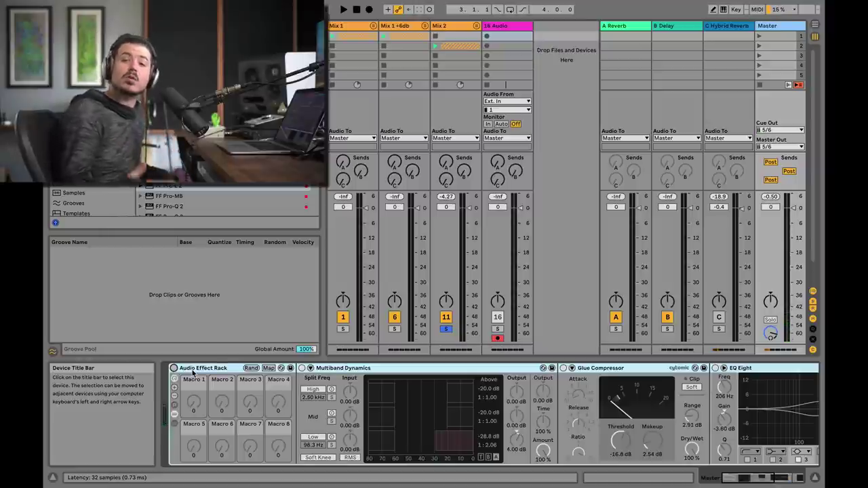
# Step: Activate the master Audio Effect Rack and play Mix 2 through it
pyautogui.click(174, 367)
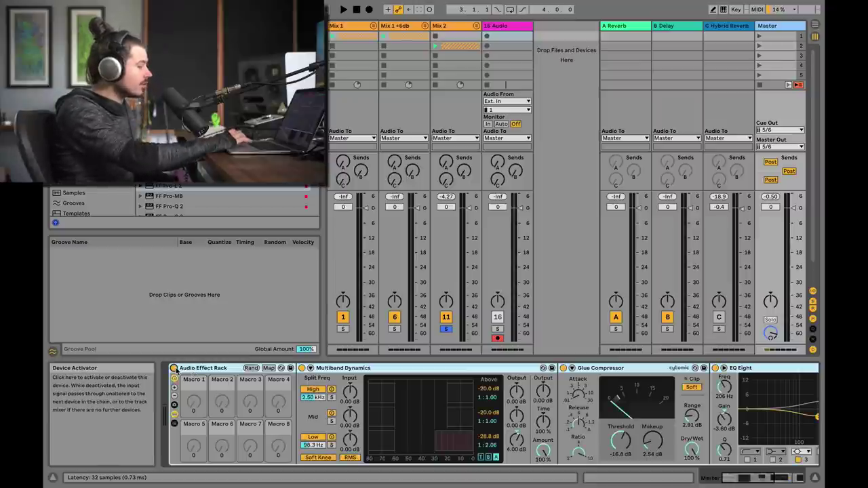
pyautogui.press('space')
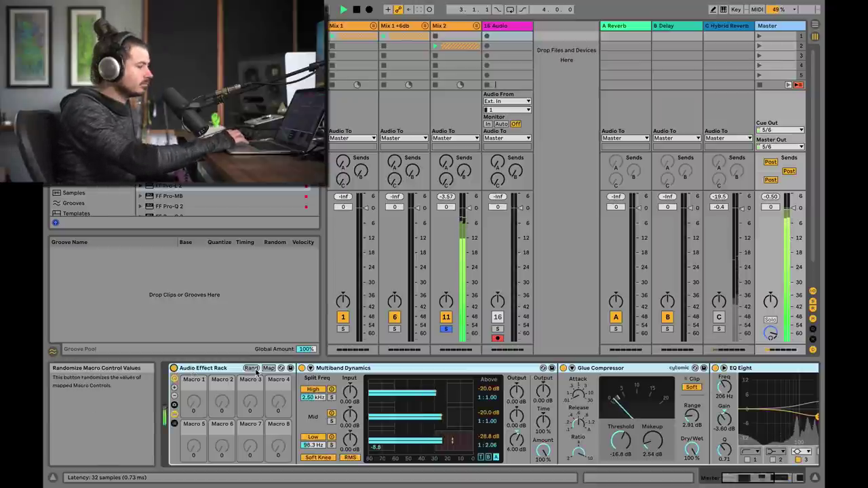
pyautogui.hscroll(2, 407, 413)
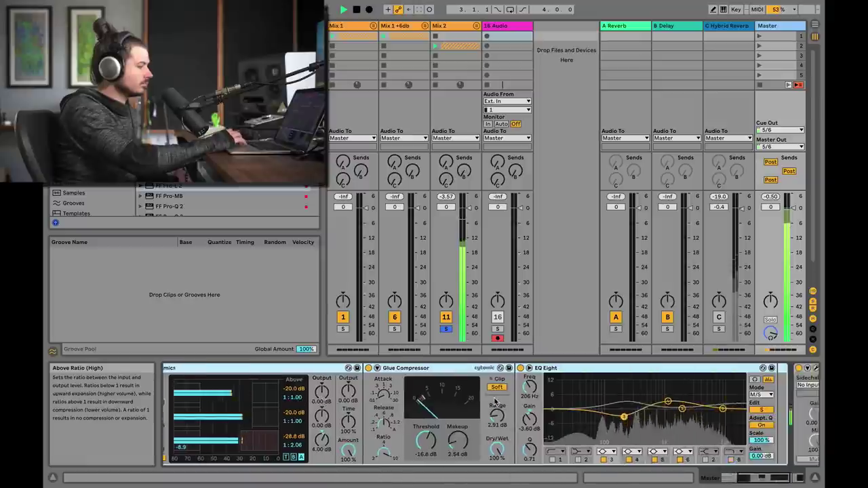
pyautogui.hscroll(3, 441, 414)
pyautogui.hscroll(-5, 496, 401)
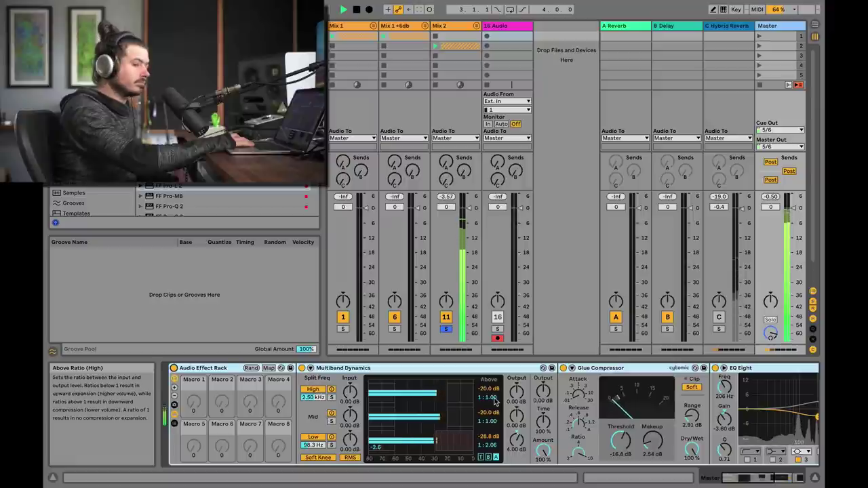
pyautogui.press('space')
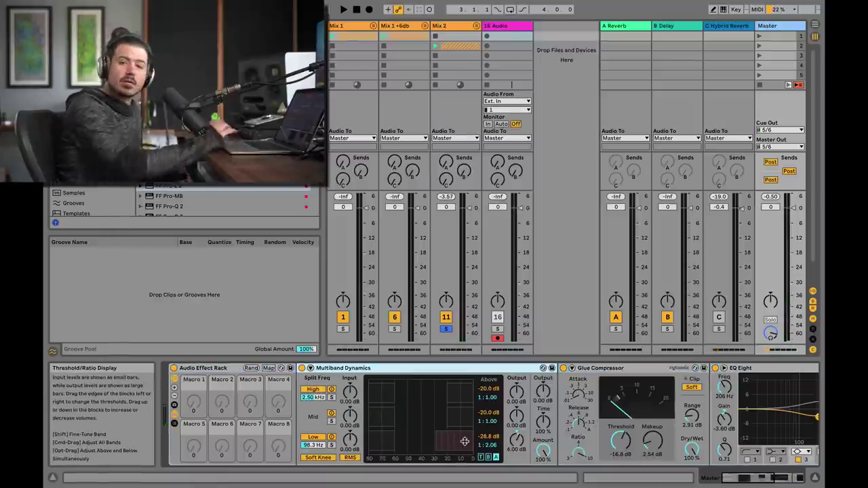
# Step: Select the Glue Compressor and browse the chain to EQ Eight in M/S mode
pyautogui.hscroll(3, 475, 421)
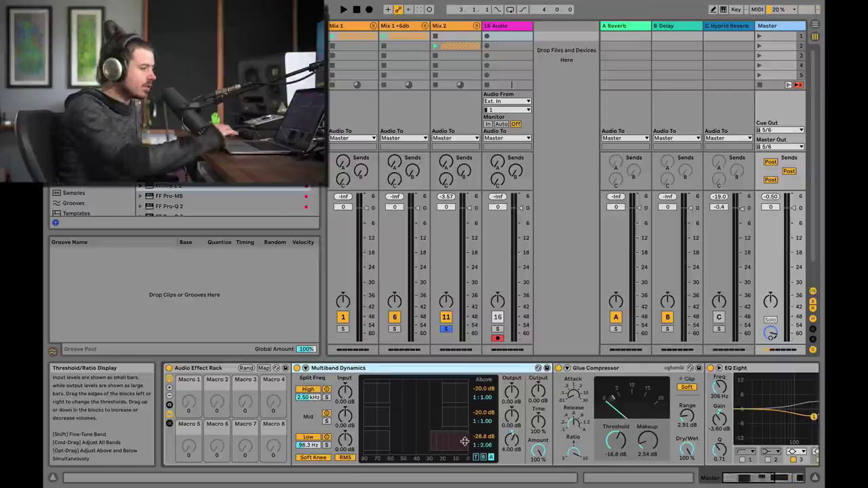
pyautogui.click(567, 370)
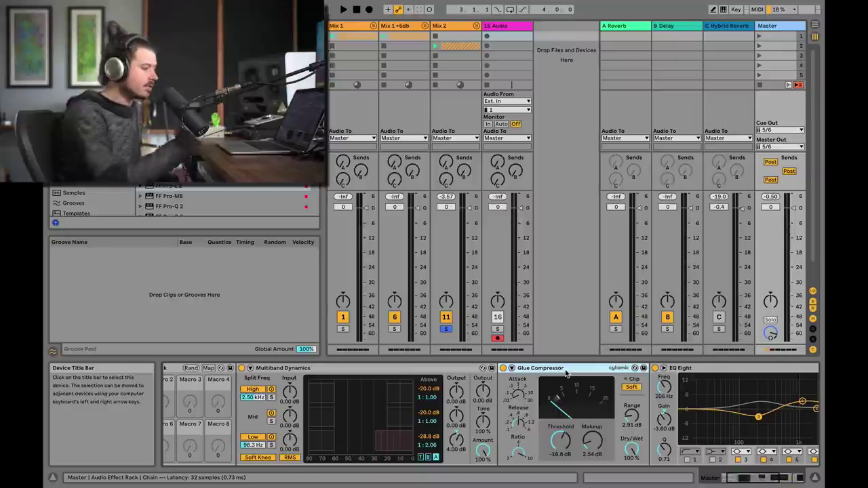
pyautogui.hscroll(3, 611, 407)
pyautogui.hscroll(3, 665, 407)
pyautogui.hscroll(3, 719, 400)
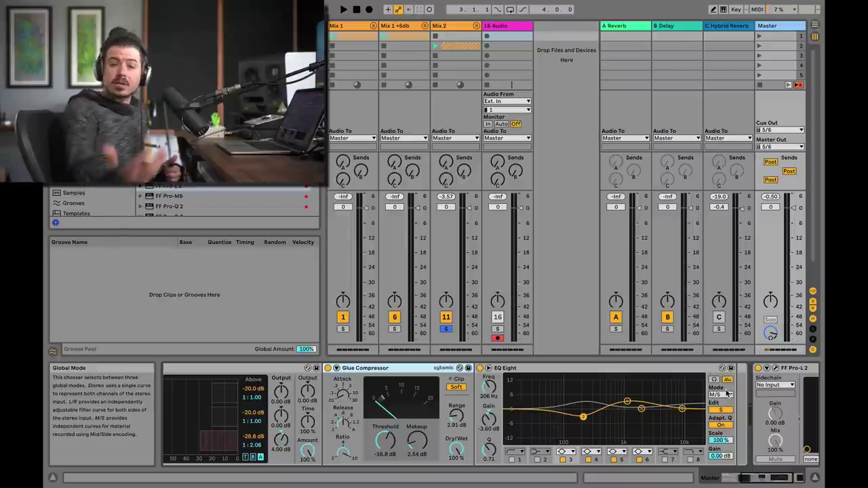
pyautogui.hscroll(-5, 679, 413)
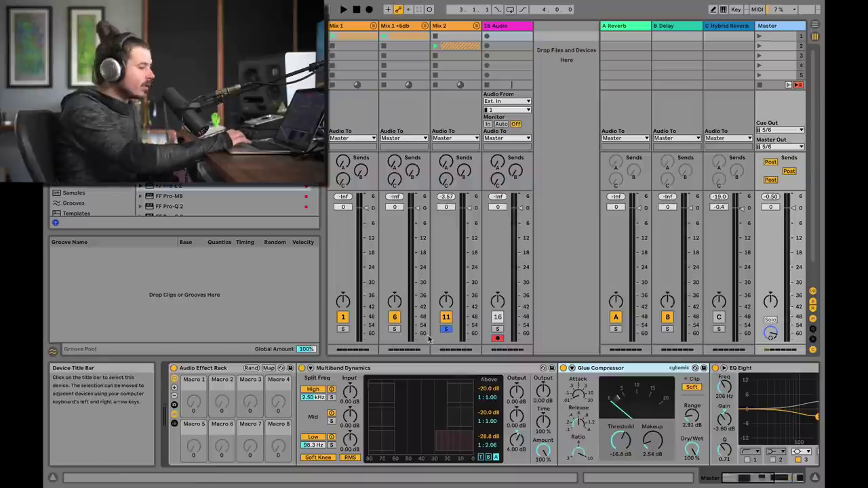
# Step: Solo Mix 1 and play it briefly through the master rack, peaking near −2.28 dB
pyautogui.click(344, 330)
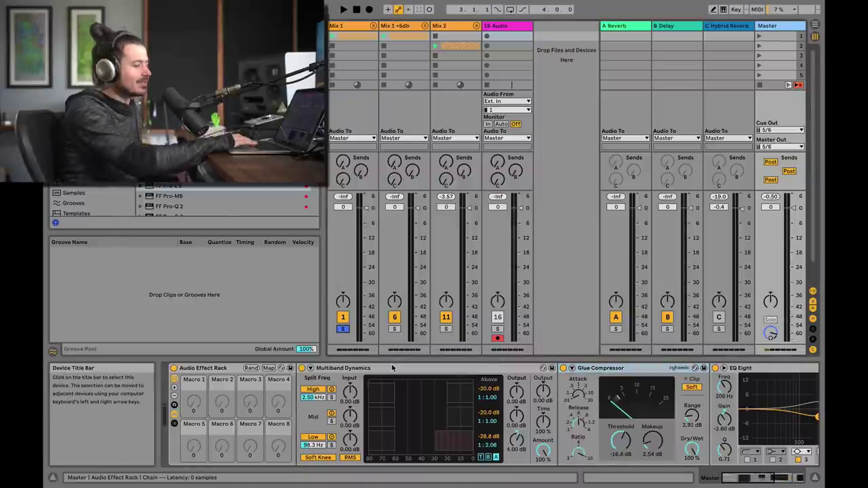
pyautogui.press('space')
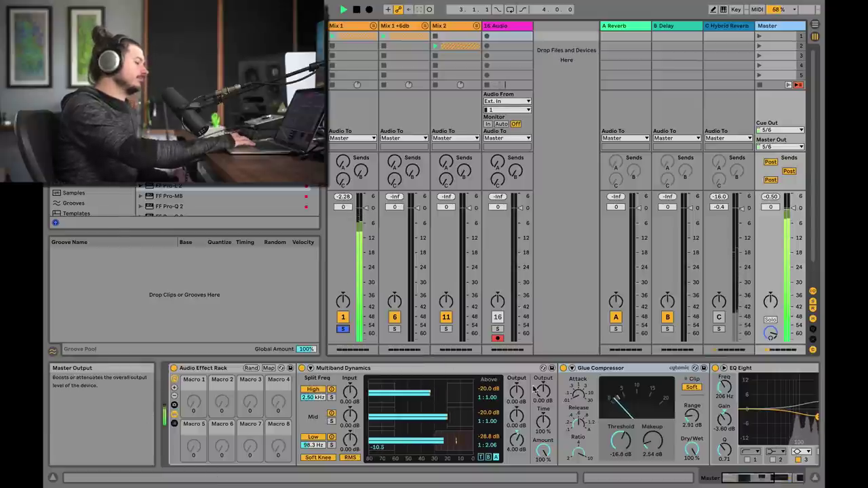
pyautogui.press('space')
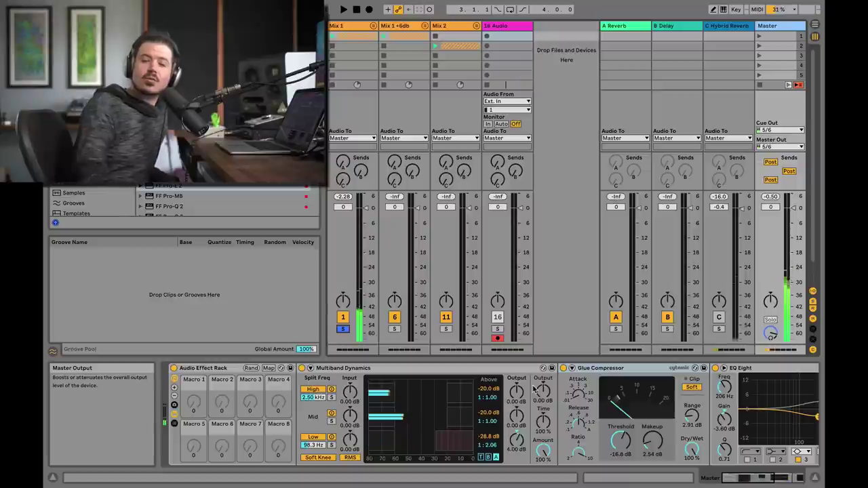